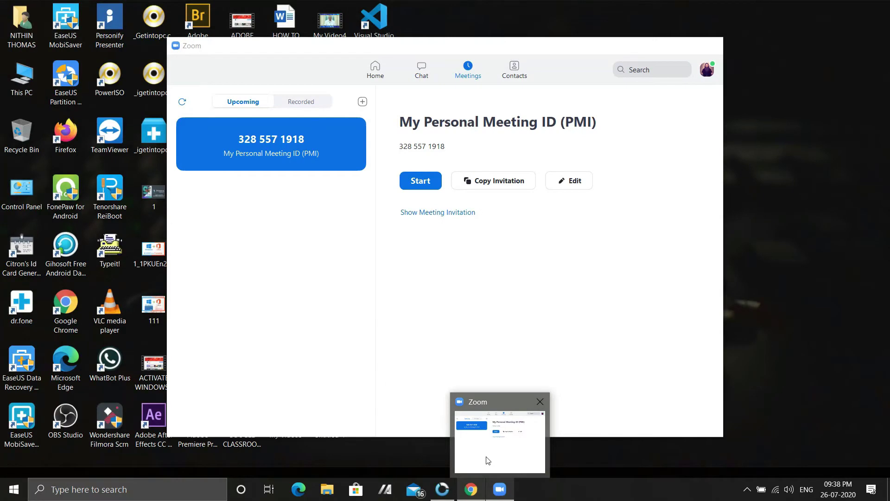
Start scheduling a meeting from the Zoom home page and set its topic to "മാർ ശെമവൂൻ ദെസ്തുനി ഓർമ്മ പെരുന്നാൾ"
{"action": "left_click", "coordinate": [488, 460]}
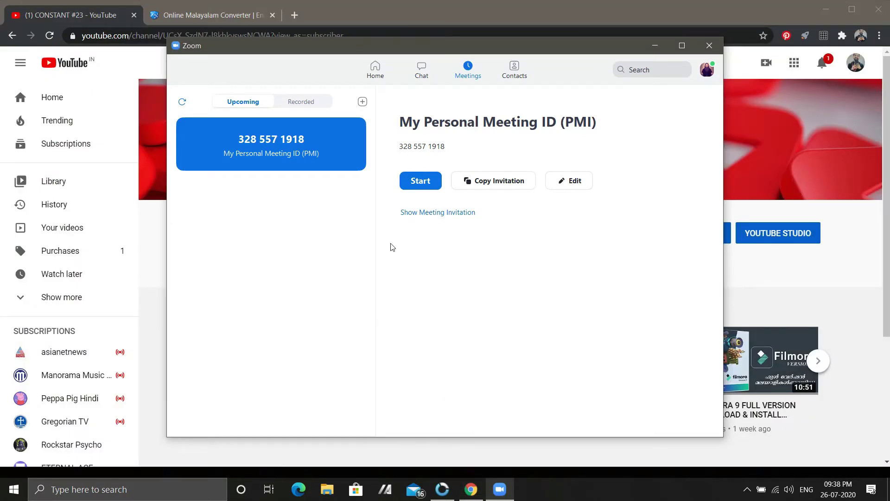
{"action": "left_click", "coordinate": [378, 75]}
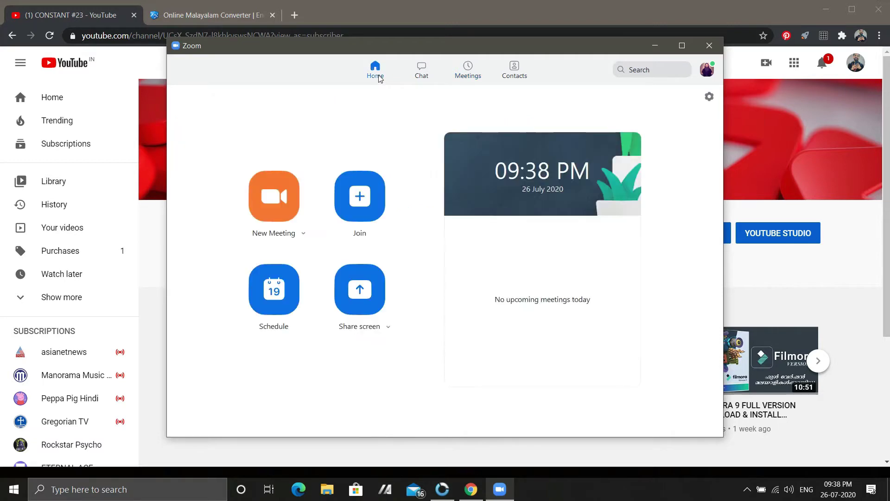
{"action": "left_click", "coordinate": [278, 293]}
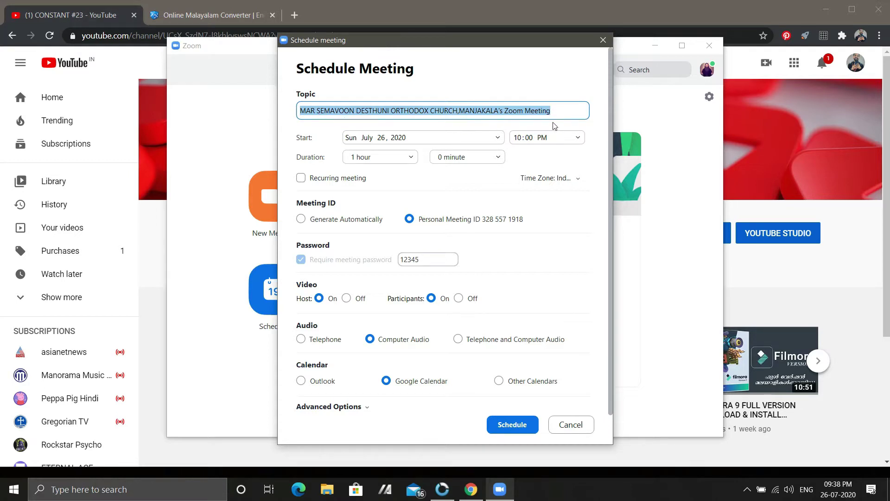
{"action": "type", "text": "മാർ ശെമവൂൻ ദെസ്തുനി ഓർമ്മപെരുന്നാൾ"}
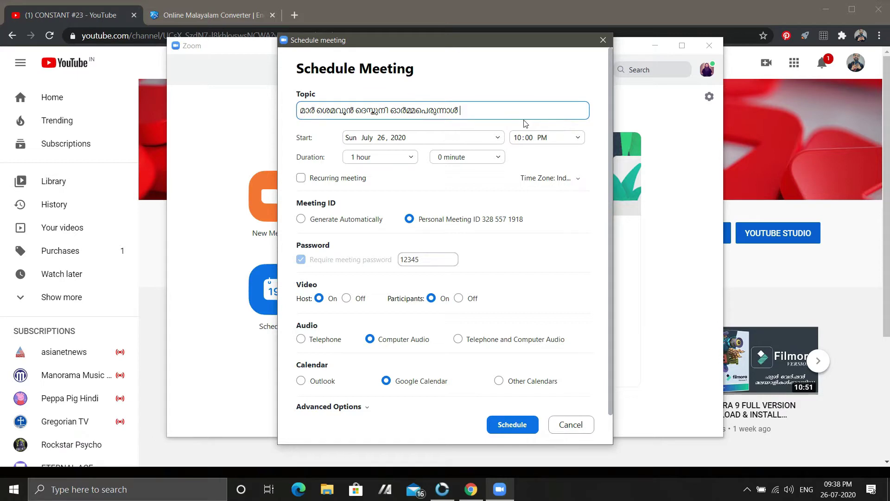
{"action": "left_click", "coordinate": [415, 110]}
Set the meeting's start to July 27, 2020 at 06:00 AM
{"action": "left_click", "coordinate": [406, 137]}
{"action": "left_click", "coordinate": [497, 138]}
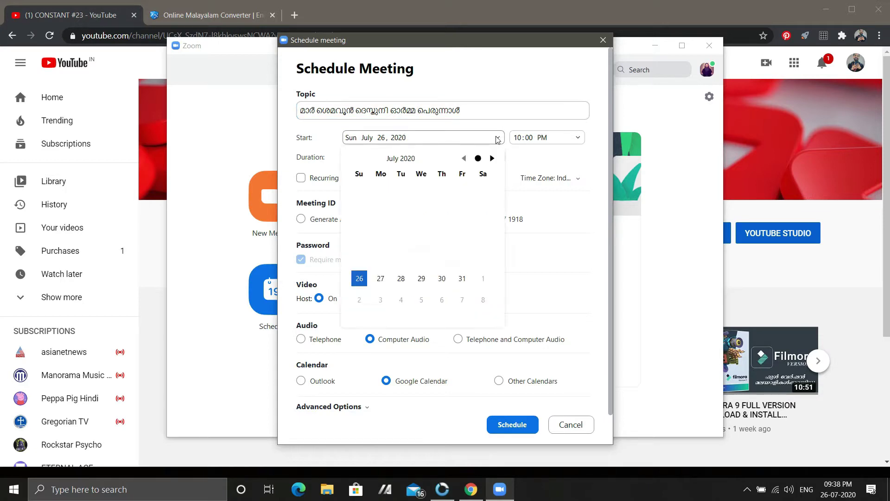
{"action": "left_click", "coordinate": [382, 282]}
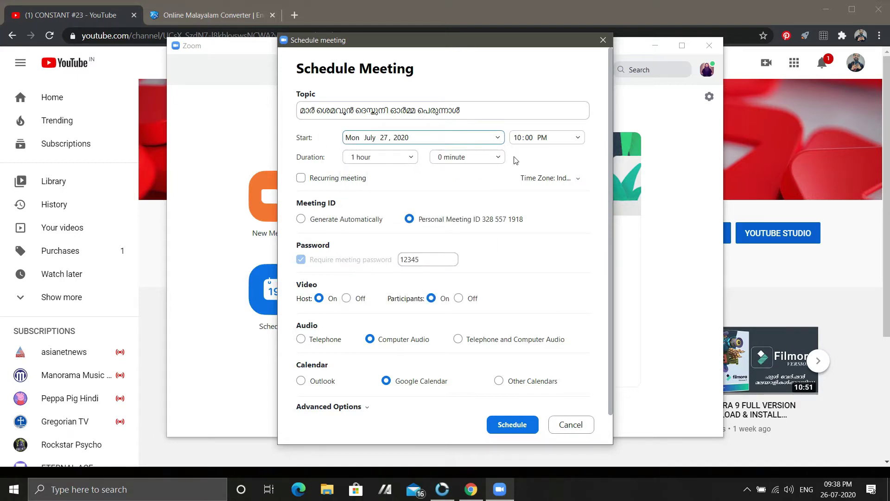
{"action": "left_click", "coordinate": [552, 140]}
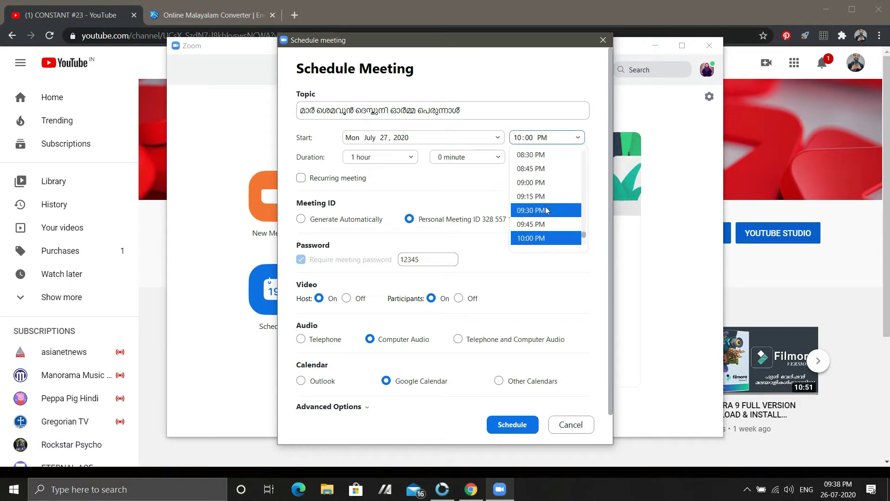
{"action": "scroll", "coordinate": [545, 212], "scroll_direction": "up", "scroll_amount": 3}
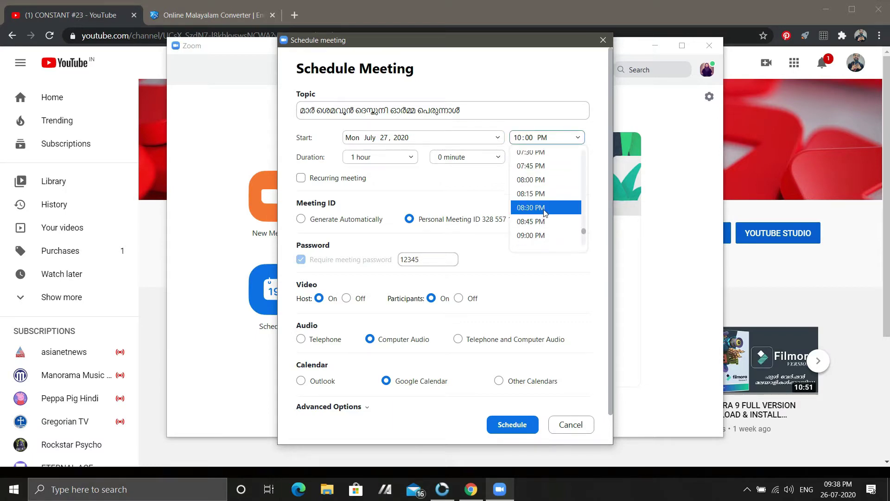
{"action": "scroll", "coordinate": [545, 212], "scroll_direction": "up", "scroll_amount": 2}
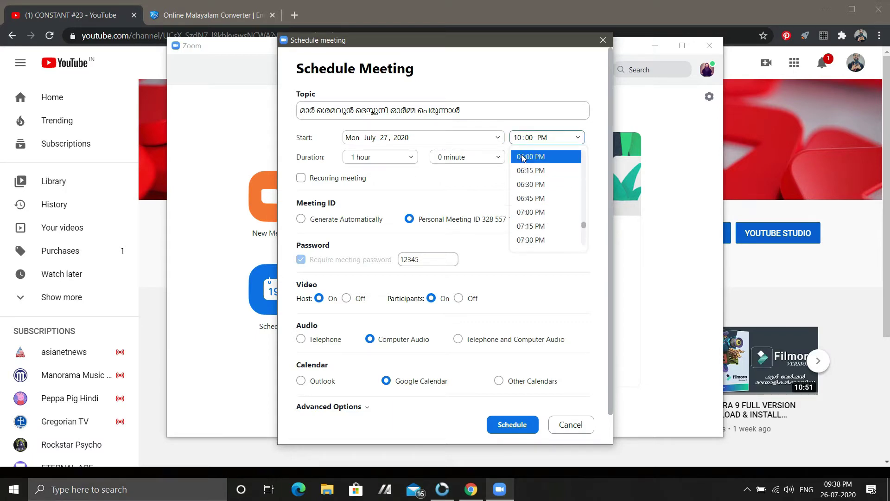
{"action": "scroll", "coordinate": [536, 190], "scroll_direction": "up", "scroll_amount": 6}
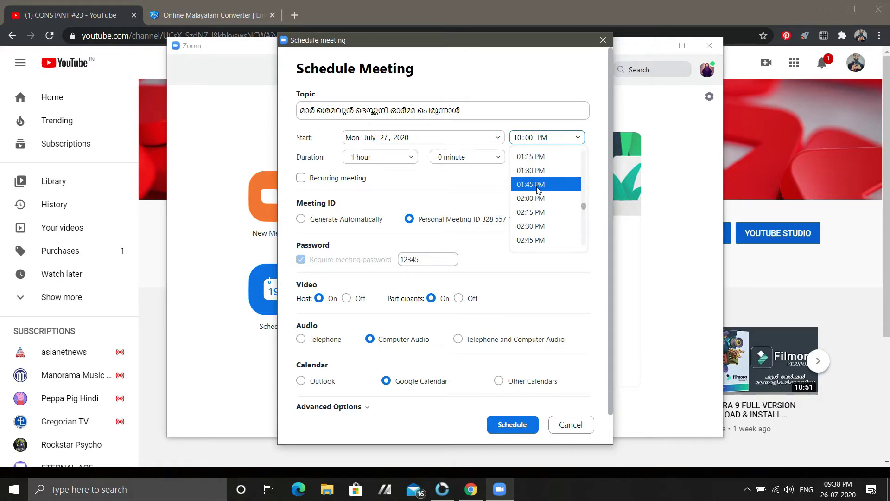
{"action": "scroll", "coordinate": [537, 191], "scroll_direction": "up", "scroll_amount": 7}
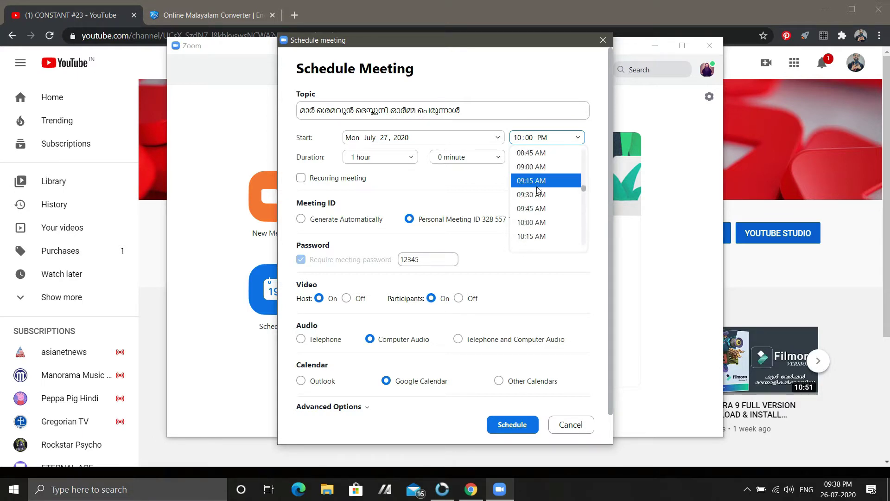
{"action": "scroll", "coordinate": [538, 189], "scroll_direction": "up", "scroll_amount": 4}
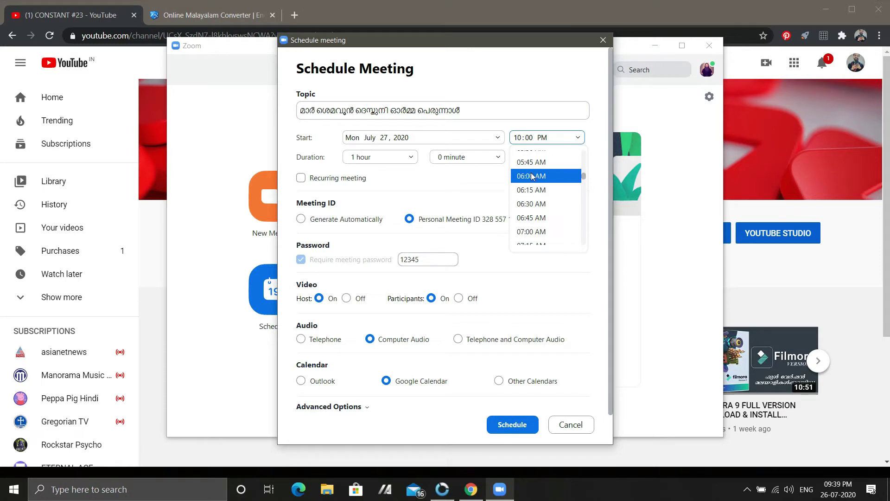
{"action": "left_click", "coordinate": [540, 181]}
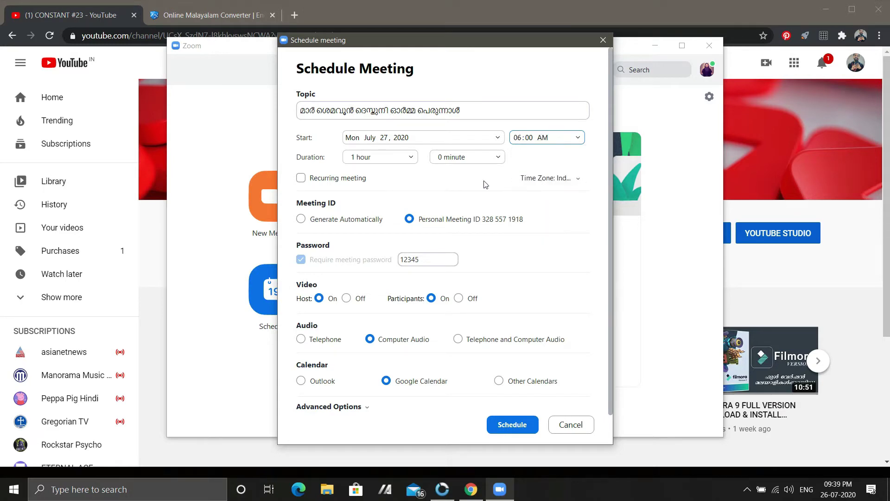
Keep India as the time zone and set the meeting duration to 5 hours 0 minutes
{"action": "left_click", "coordinate": [581, 180]}
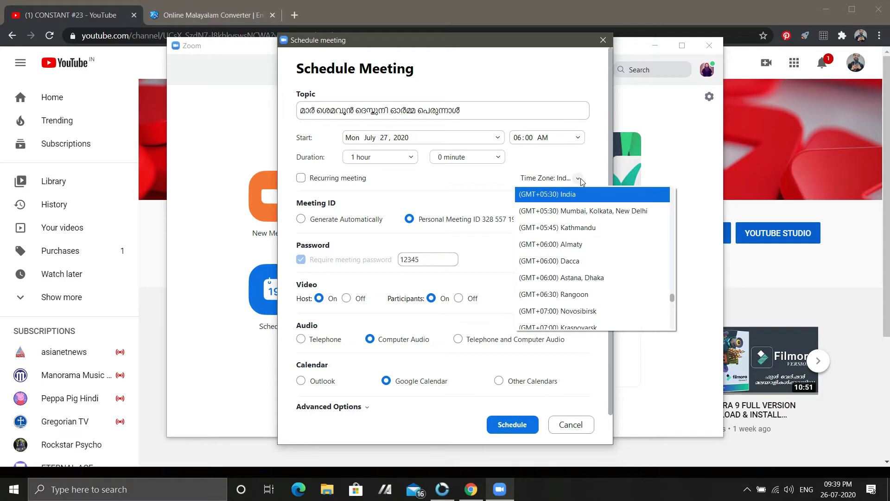
{"action": "left_click", "coordinate": [566, 203]}
{"action": "left_click", "coordinate": [389, 161]}
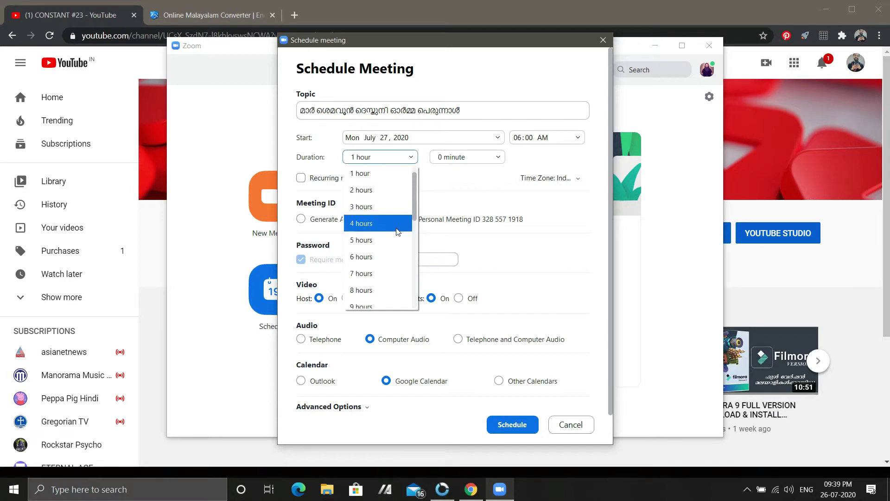
{"action": "left_click", "coordinate": [395, 240]}
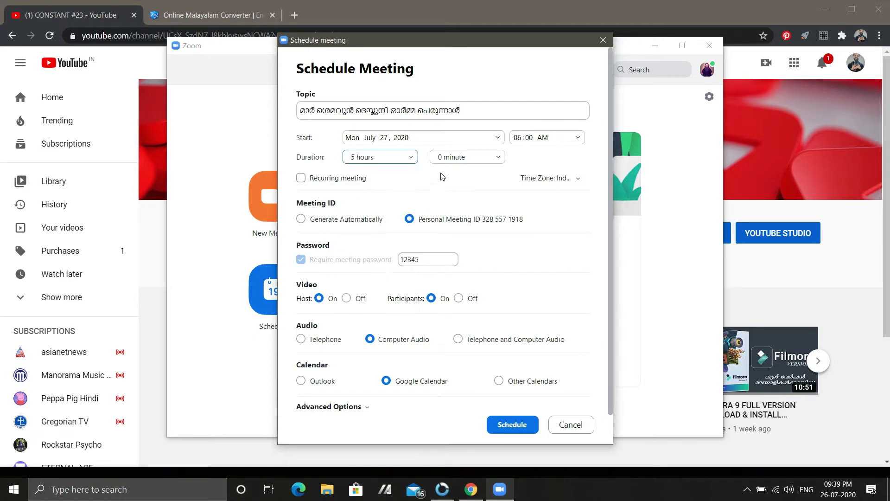
{"action": "left_click", "coordinate": [454, 160]}
{"action": "left_click", "coordinate": [456, 161]}
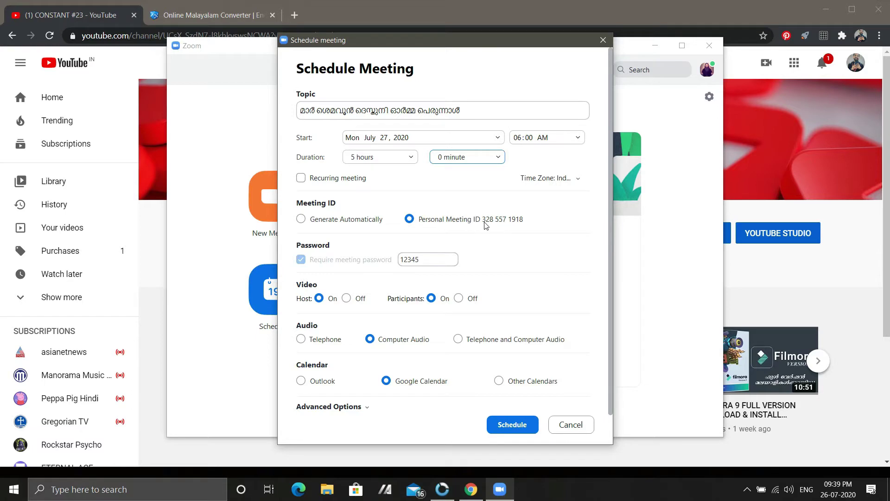
Set the meeting audio to Telephone and Computer Audio and choose Google Calendar as the calendar
{"action": "double_click", "coordinate": [433, 259]}
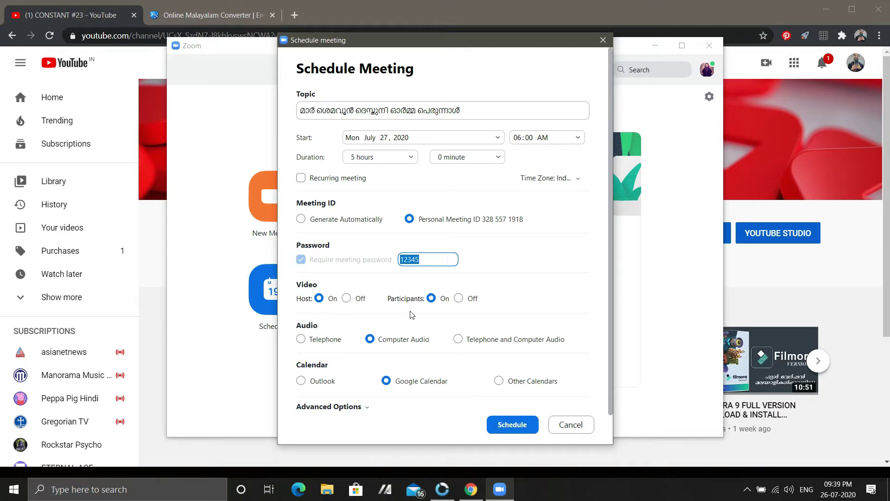
{"action": "left_click", "coordinate": [470, 342]}
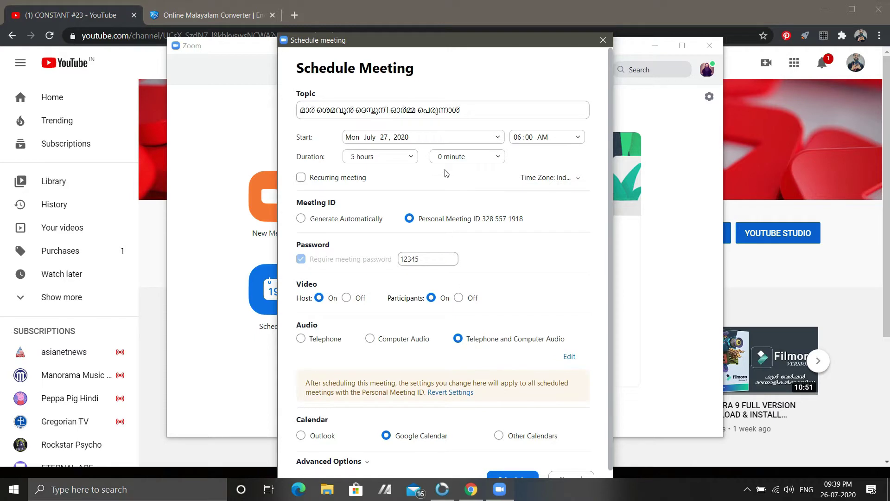
{"action": "left_click_drag", "start_coordinate": [472, 48], "coordinate": [481, 15]}
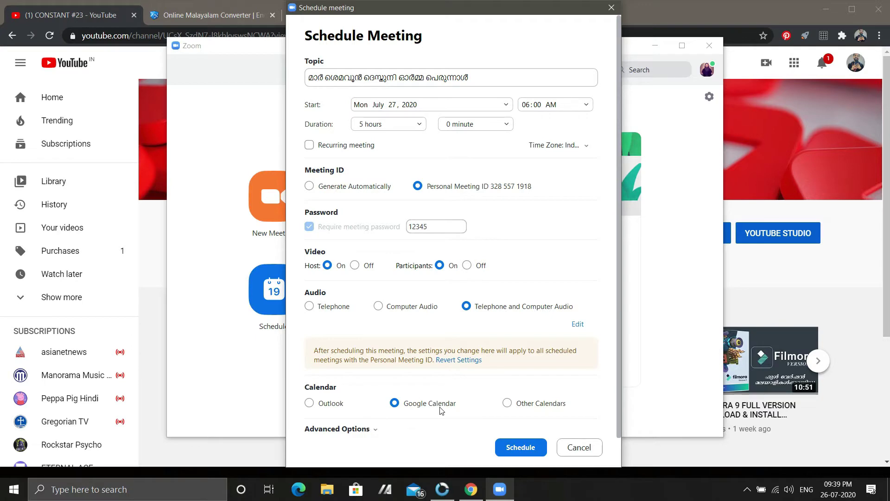
{"action": "left_click", "coordinate": [509, 404]}
{"action": "left_click", "coordinate": [419, 403]}
In the advanced options, mute participants upon entry and record the meeting automatically, saving the recording locally
{"action": "left_click", "coordinate": [360, 428]}
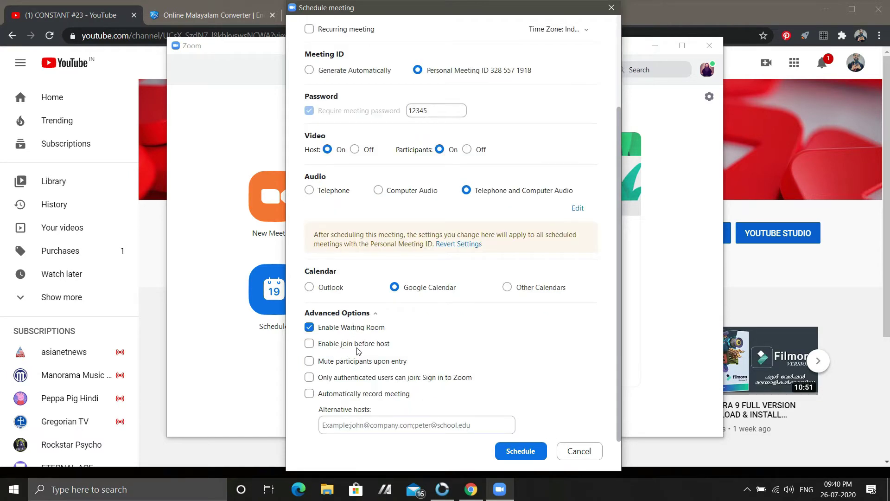
{"action": "left_click", "coordinate": [381, 362]}
{"action": "left_click", "coordinate": [376, 396]}
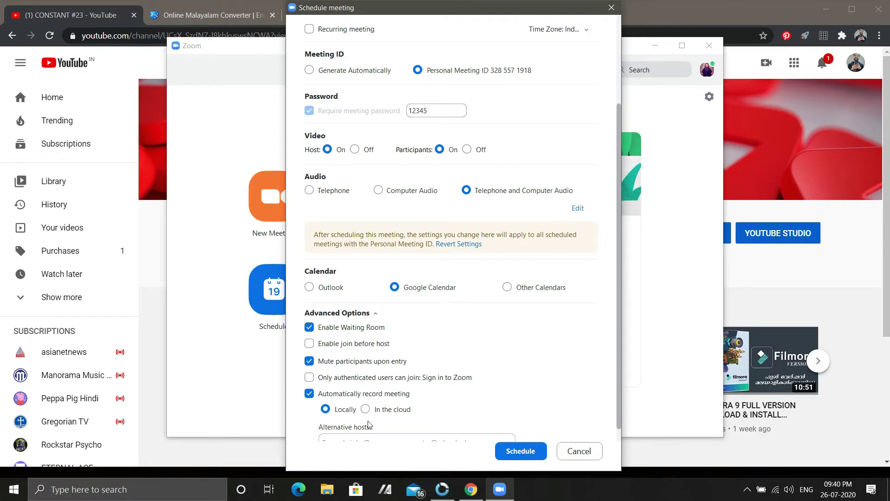
{"action": "scroll", "coordinate": [376, 416], "scroll_direction": "down", "scroll_amount": 1}
{"action": "left_click", "coordinate": [376, 393]}
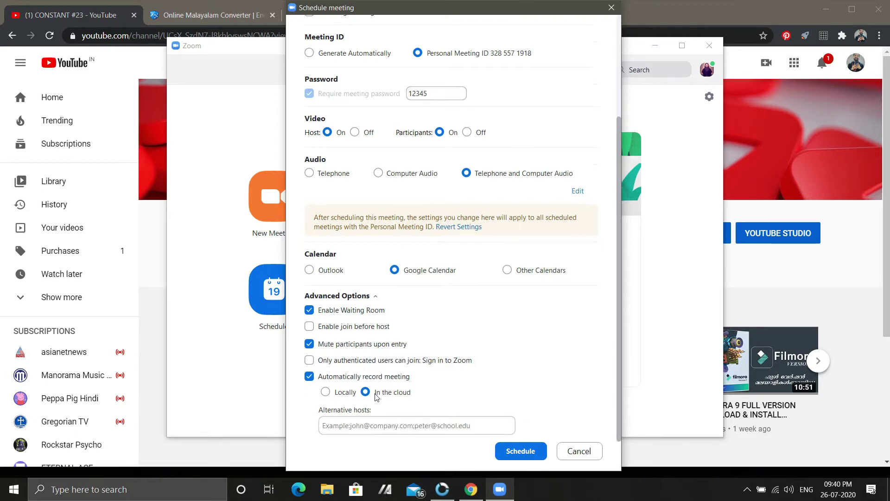
{"action": "left_click", "coordinate": [373, 430]}
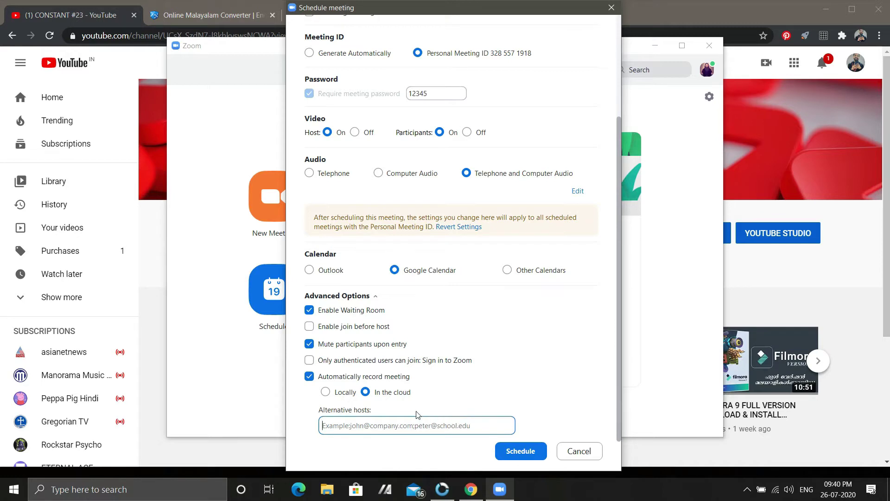
{"action": "left_click", "coordinate": [338, 396]}
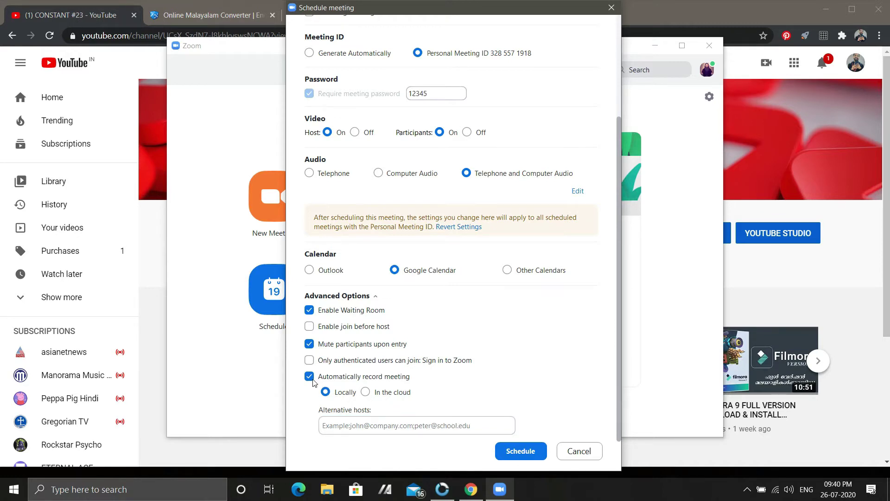
Look over the meeting form's settings and open the account's My Profile page on the Zoom website
{"action": "scroll", "coordinate": [316, 384], "scroll_direction": "up", "scroll_amount": 2}
{"action": "scroll", "coordinate": [476, 389], "scroll_direction": "up", "scroll_amount": 3}
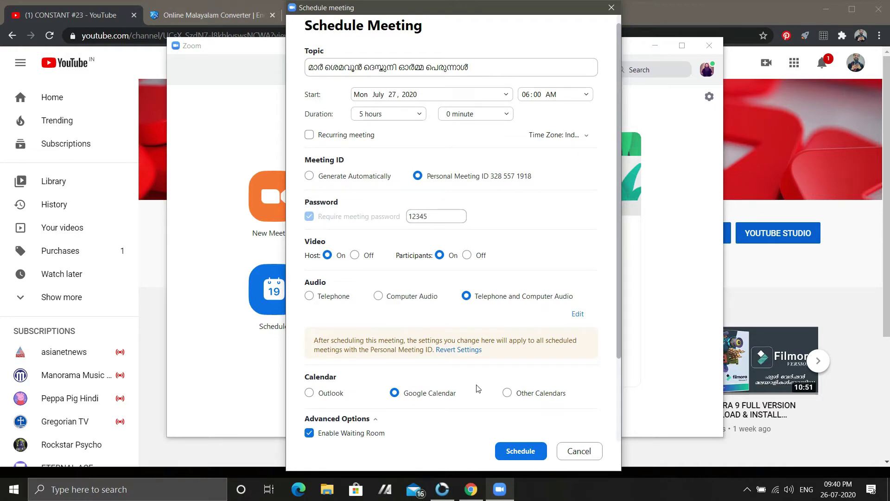
{"action": "scroll", "coordinate": [425, 328], "scroll_direction": "up", "scroll_amount": 1}
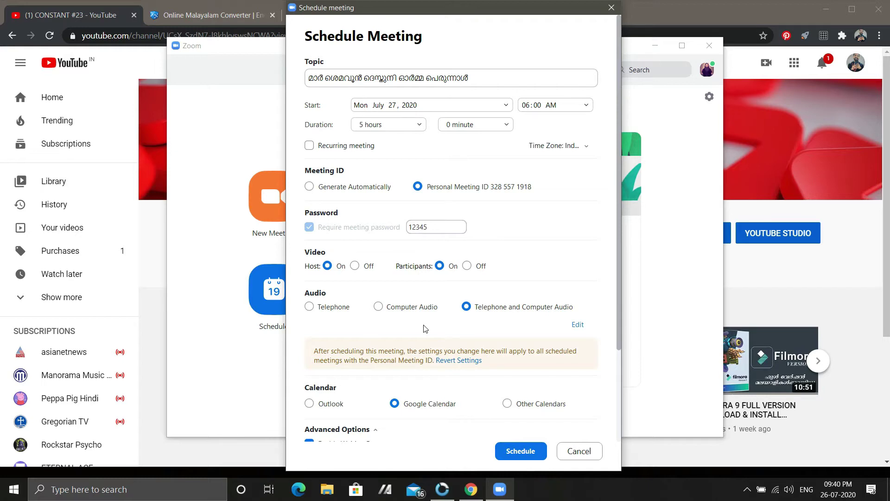
{"action": "left_click", "coordinate": [672, 120]}
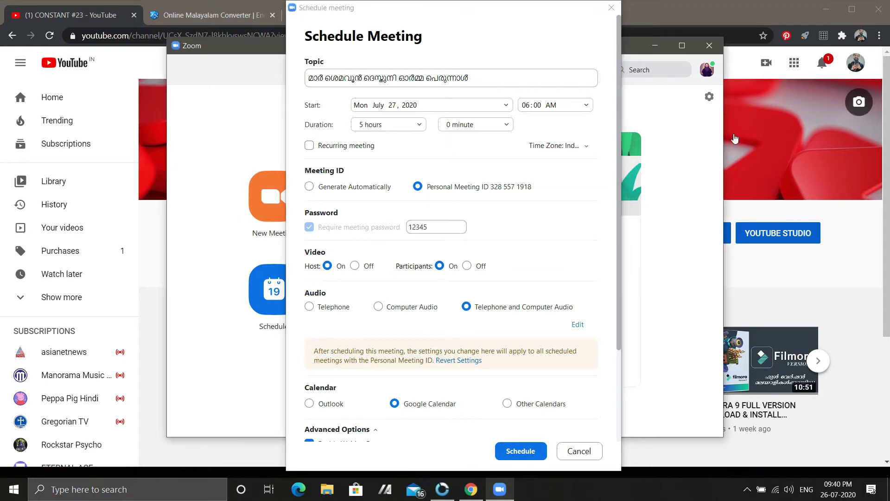
{"action": "left_click", "coordinate": [712, 67]}
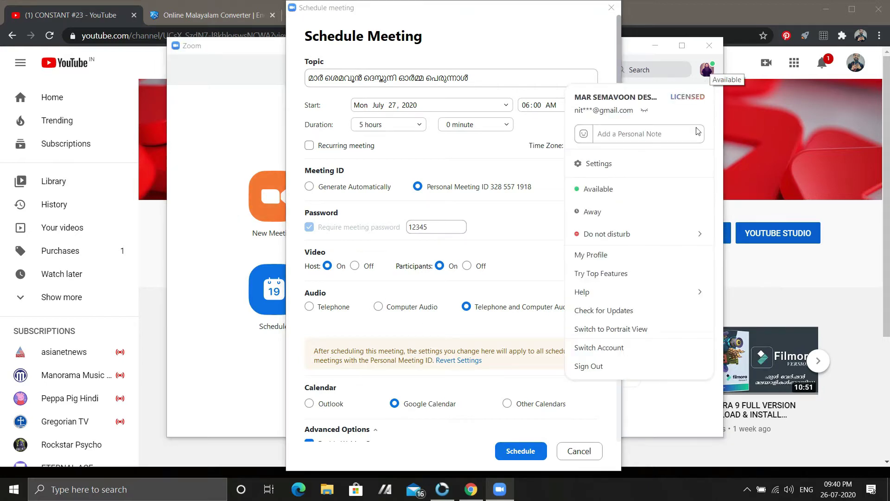
{"action": "left_click", "coordinate": [653, 254]}
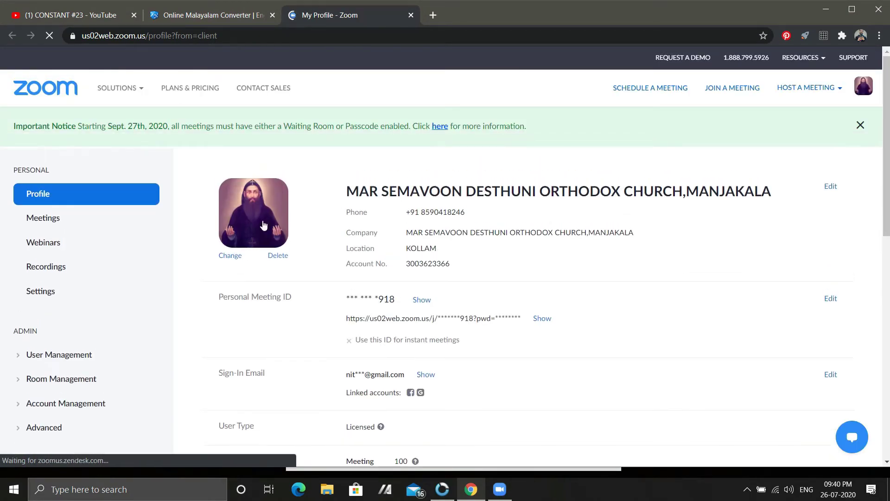
Start a new meeting from the website's Meetings page, its topic including "ഓർമ്മപെരുന്നാൾ, ജൂലൈ 27 6 മണി : പ്രഭാത നമസ്ക്കാരം തുടർന്ന് വി.കുർബ്ബാന"
{"action": "left_click", "coordinate": [86, 220]}
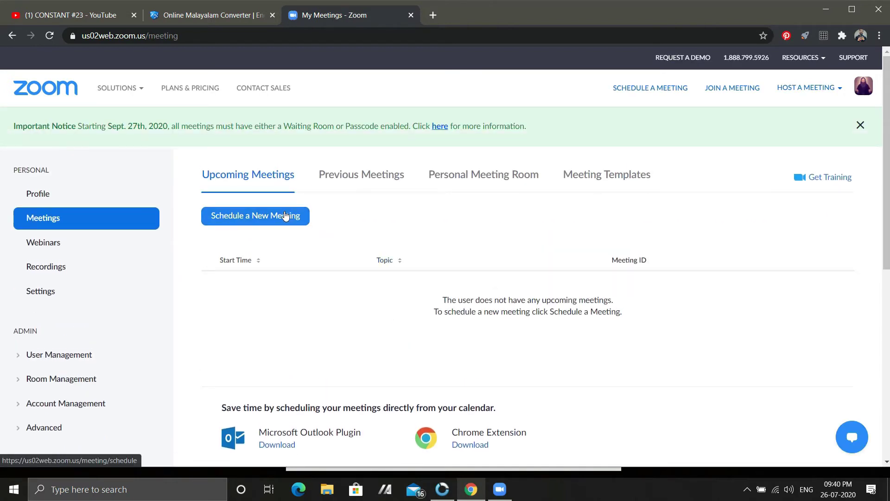
{"action": "left_click", "coordinate": [285, 217]}
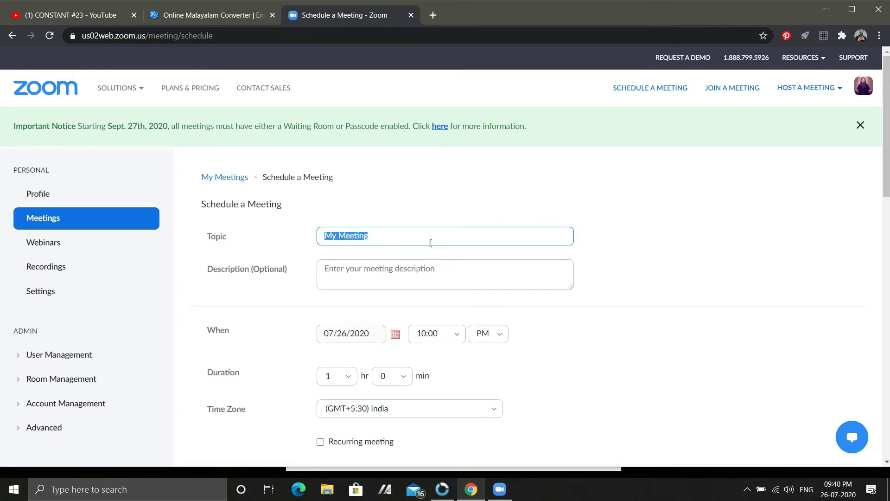
{"action": "type", "text": "27 6 മണി : പ്രഭാത നമസ്ക്കാരം തുടർന്ന് വി.കുർബ്ബാന"}
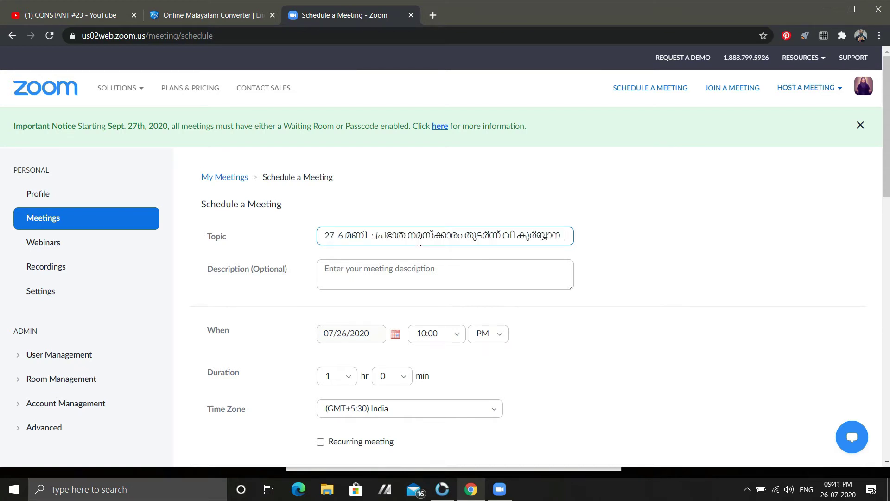
{"action": "key", "text": "Left"}
{"action": "key", "text": "Left"}
{"action": "key", "text": "Left"}
{"action": "key", "text": "Left"}
{"action": "key", "text": "Left"}
{"action": "key", "text": "Left"}
{"action": "key", "text": "Left"}
{"action": "key", "text": "Left"}
{"action": "key", "text": "Left"}
{"action": "key", "text": "Left"}
{"action": "key", "text": "Left"}
{"action": "key", "text": "Left"}
{"action": "key", "text": "Left"}
{"action": "key", "text": "Left"}
{"action": "key", "text": "Left"}
{"action": "key", "text": "Left"}
{"action": "key", "text": "Left"}
{"action": "key", "text": "Left"}
{"action": "key", "text": "Left"}
{"action": "key", "text": "Left"}
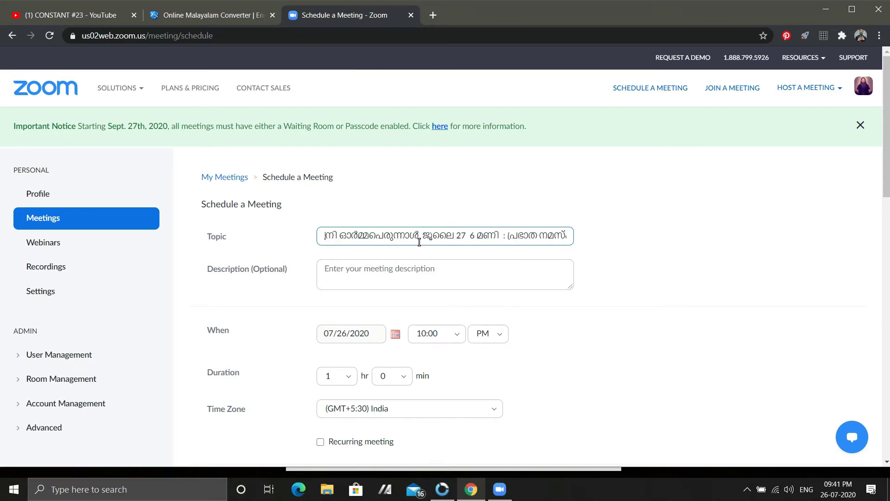
Check the topic in the desktop app's Schedule Meeting form, set the form aside and return to the website's form
{"action": "left_click", "coordinate": [510, 496]}
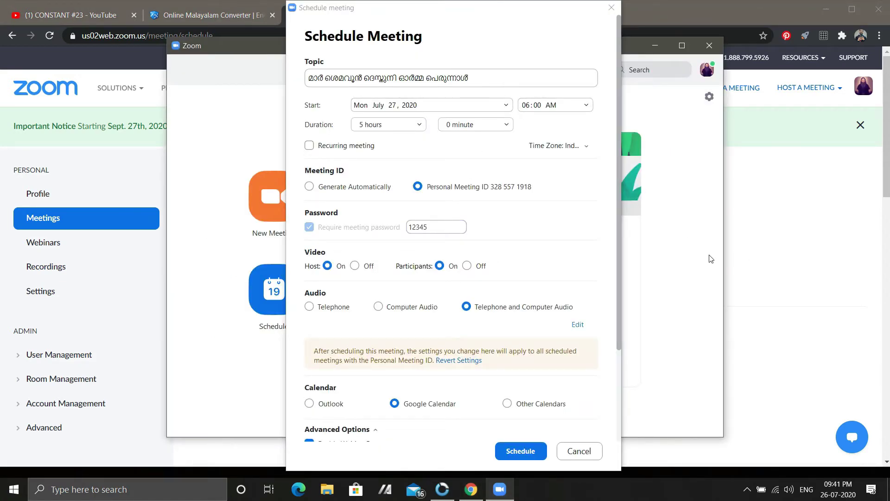
{"action": "left_click_drag", "start_coordinate": [517, 14], "coordinate": [878, 330]}
{"action": "left_click", "coordinate": [821, 232]}
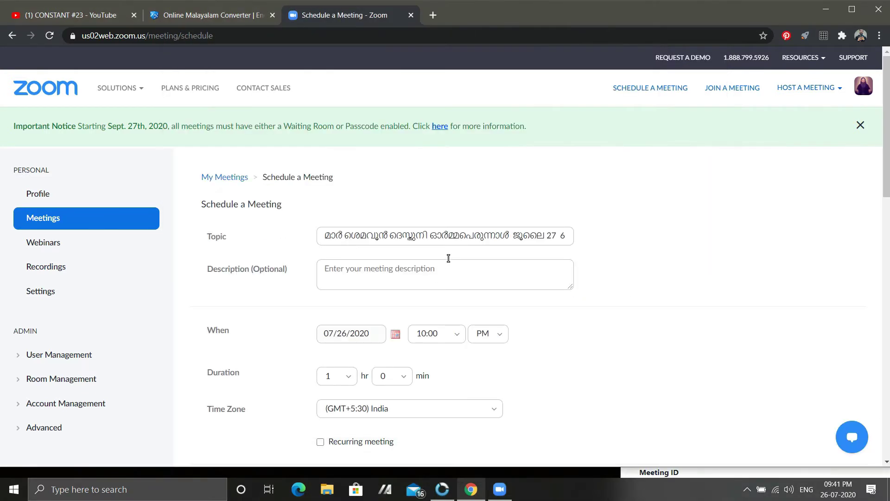
Move "ജൂലൈ 27 6 മണി : പ്രഭാത നമസ്ക്കാരം തുടർന്ന് വി.കുർബ്ബാന" from the meeting's topic into its description
{"action": "left_click_drag", "start_coordinate": [511, 232], "coordinate": [697, 269]}
{"action": "key", "text": "ctrl+c"}
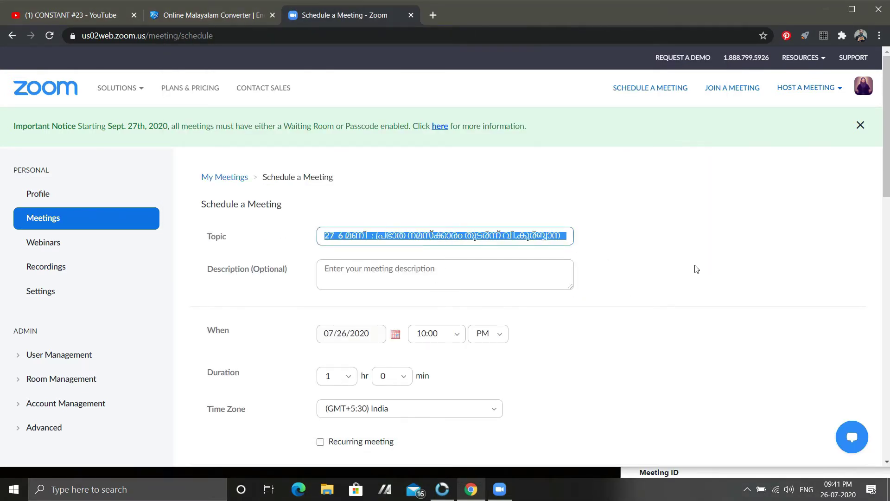
{"action": "key", "text": "BackSpace"}
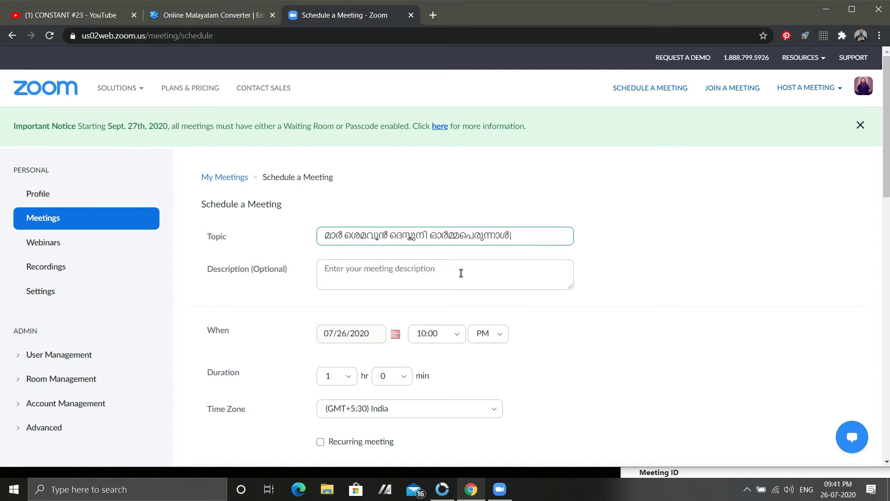
{"action": "left_click", "coordinate": [444, 278]}
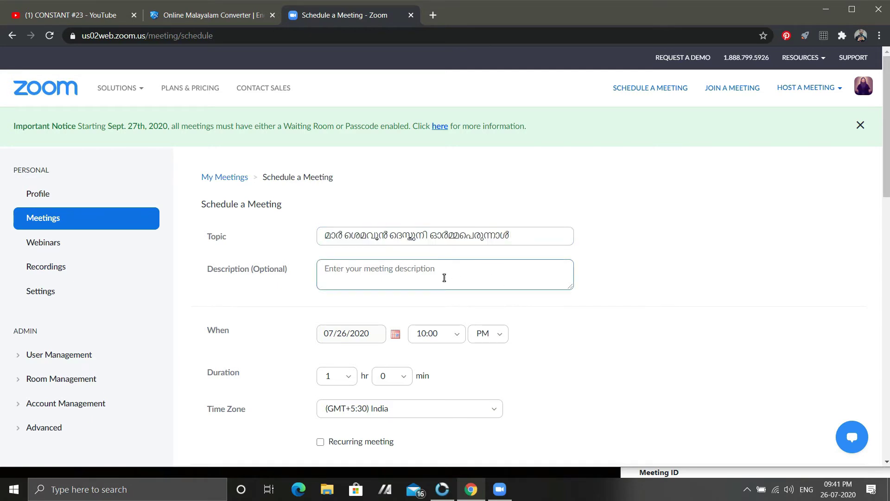
{"action": "key", "text": "ctrl+v"}
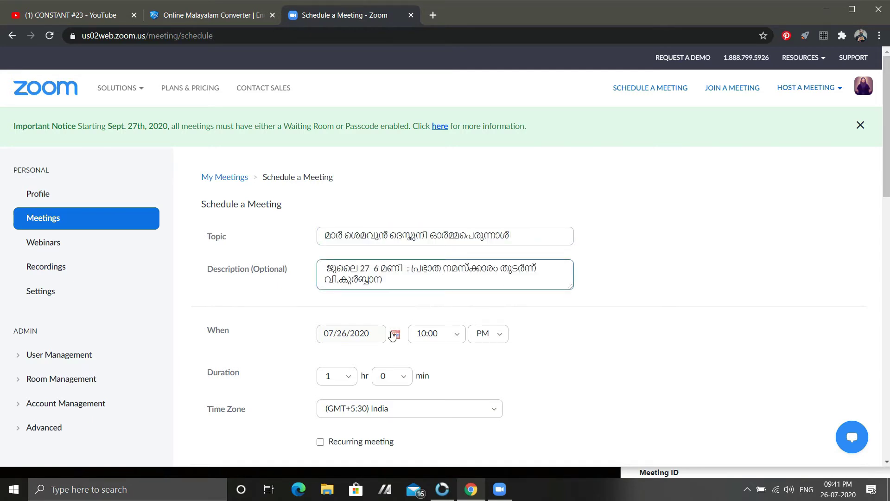
Set the meeting to start on 07/27/2020 at 6:00 AM
{"action": "left_click", "coordinate": [367, 342]}
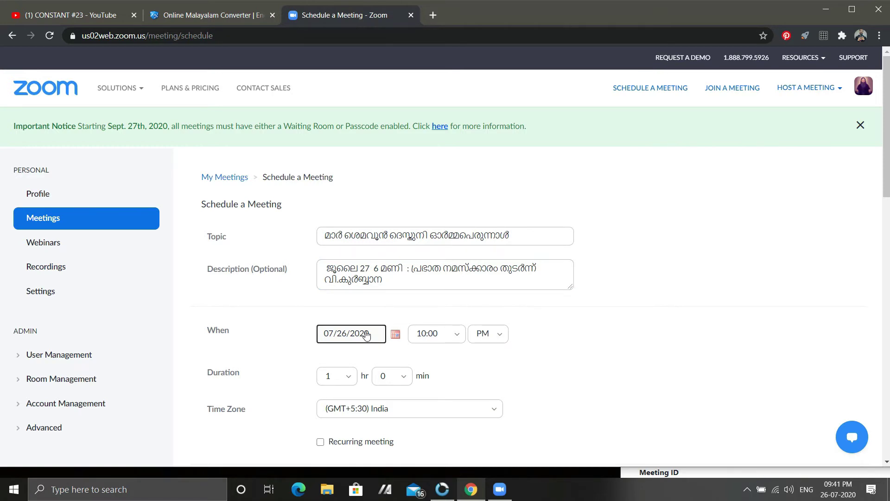
{"action": "triple_click", "coordinate": [367, 334]}
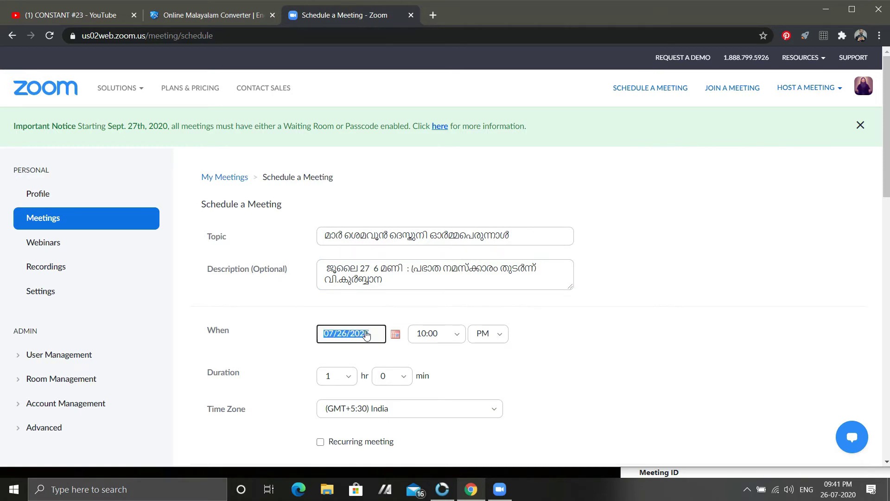
{"action": "left_click", "coordinate": [395, 335]}
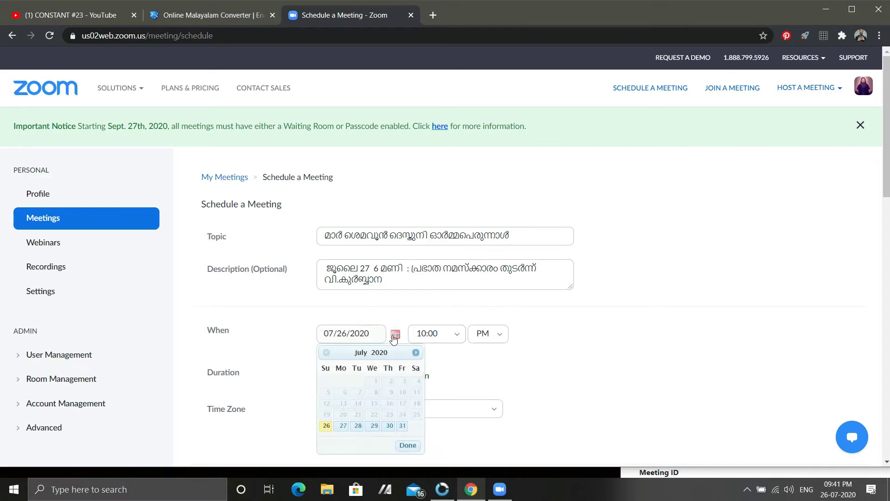
{"action": "left_click", "coordinate": [343, 425]}
{"action": "left_click", "coordinate": [426, 333]}
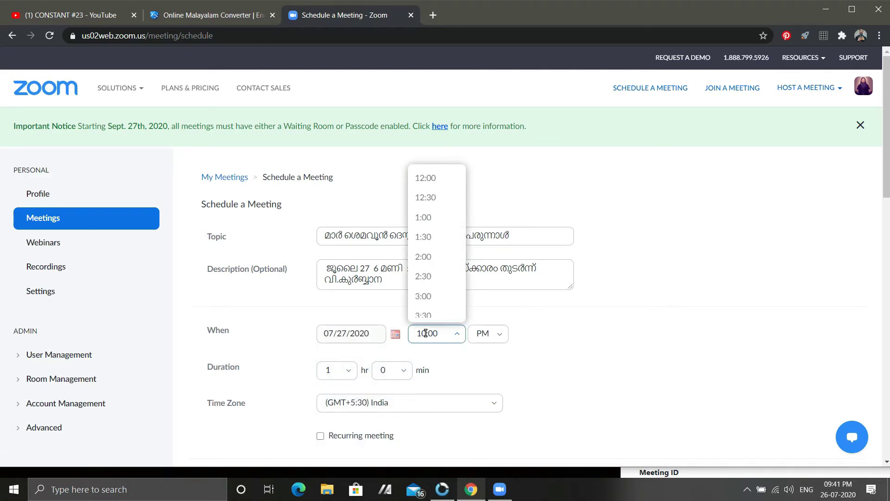
{"action": "scroll", "coordinate": [432, 274], "scroll_direction": "down", "scroll_amount": 2}
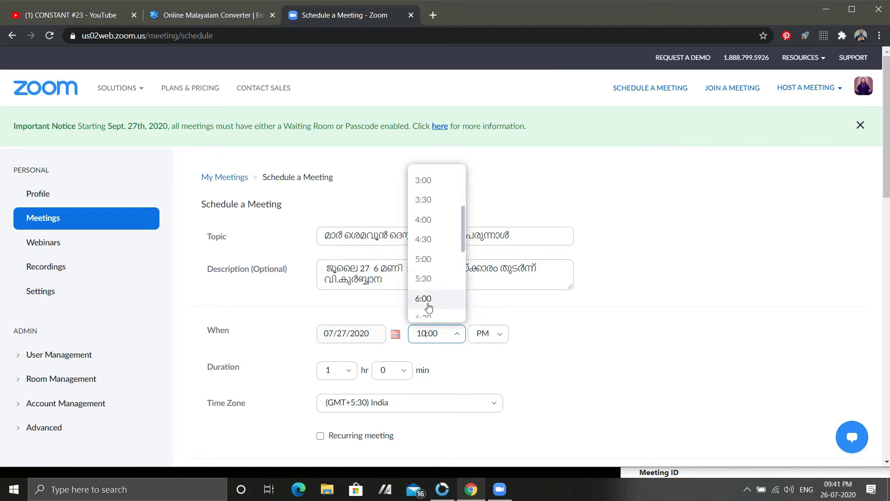
{"action": "left_click", "coordinate": [429, 298]}
{"action": "left_click", "coordinate": [483, 334]}
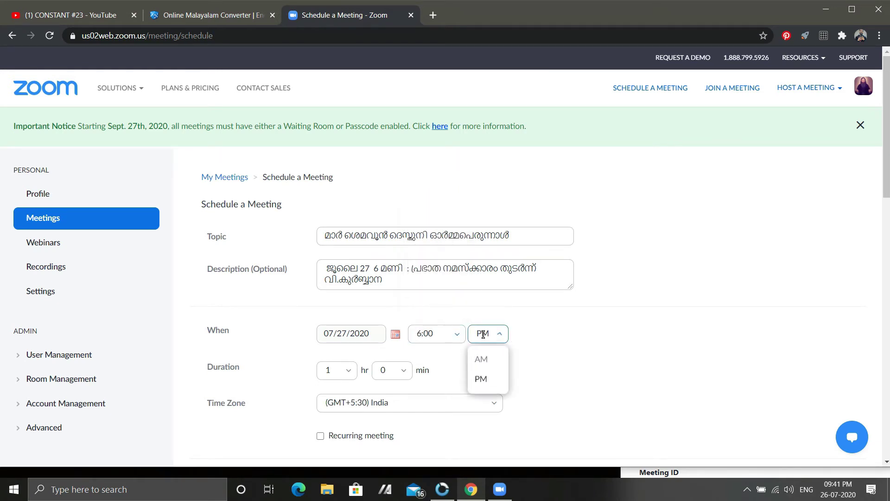
{"action": "left_click", "coordinate": [481, 359]}
Set the hours of the meeting's duration to 5
{"action": "scroll", "coordinate": [362, 316], "scroll_direction": "down", "scroll_amount": 1}
{"action": "left_click", "coordinate": [346, 313]}
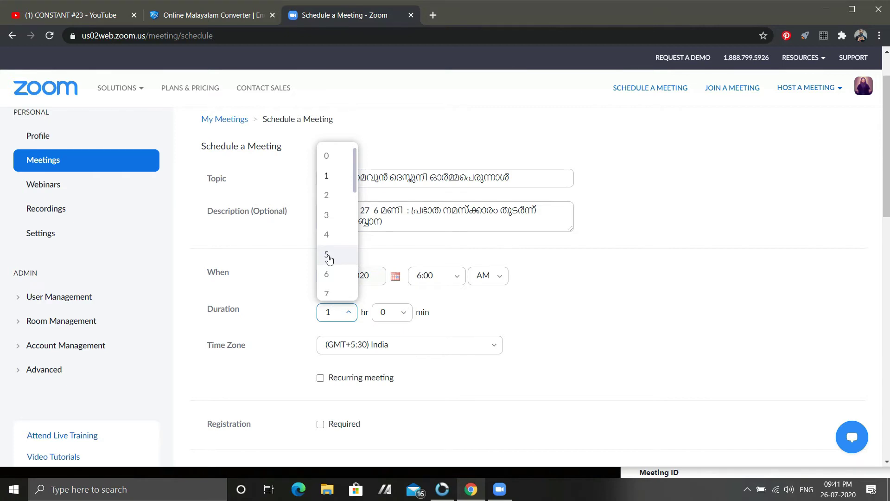
{"action": "left_click", "coordinate": [327, 255]}
Turn on video for host and participant, mute participants upon entry, and save the meeting
{"action": "scroll", "coordinate": [360, 337], "scroll_direction": "down", "scroll_amount": 3}
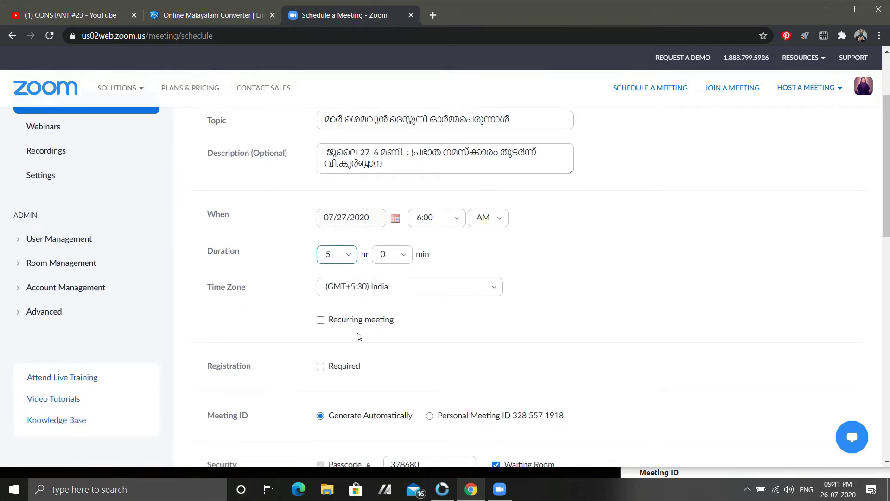
{"action": "scroll", "coordinate": [360, 337], "scroll_direction": "down", "scroll_amount": 1}
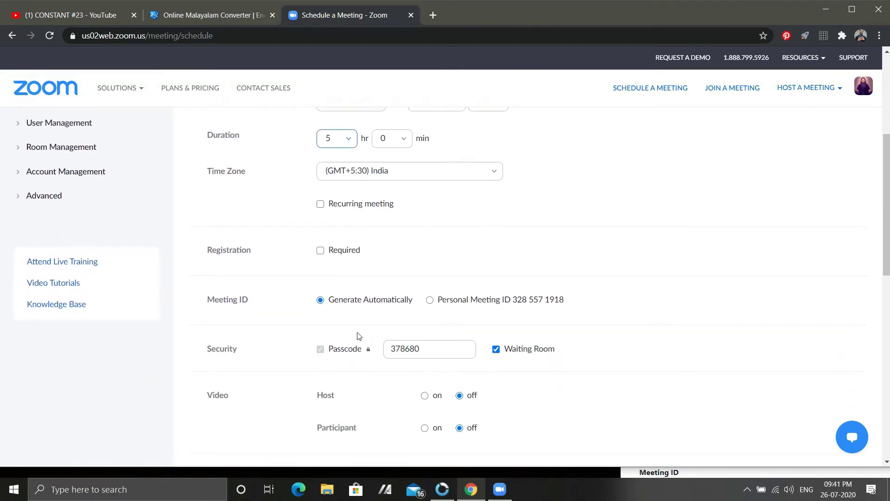
{"action": "scroll", "coordinate": [359, 336], "scroll_direction": "down", "scroll_amount": 1}
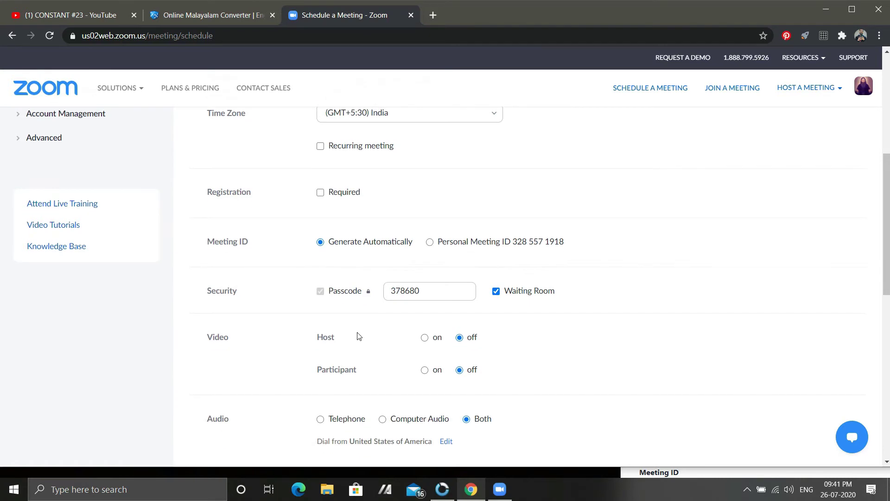
{"action": "scroll", "coordinate": [358, 336], "scroll_direction": "down", "scroll_amount": 1}
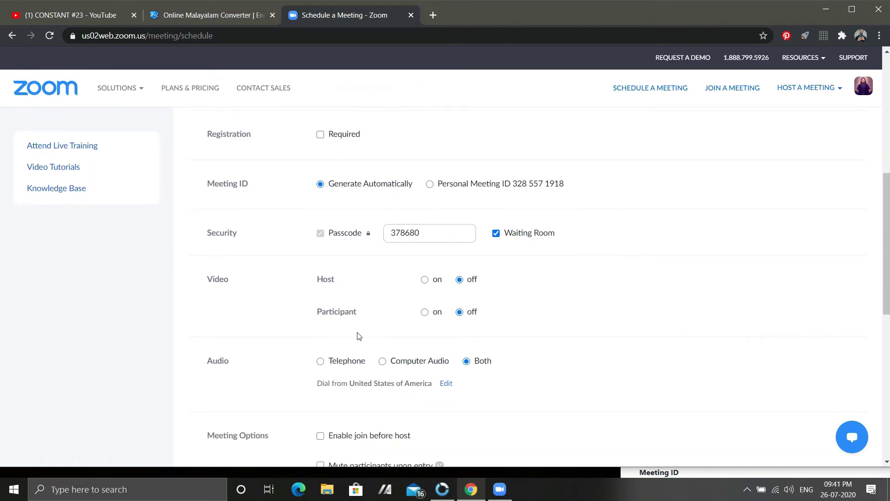
{"action": "left_click", "coordinate": [436, 282]}
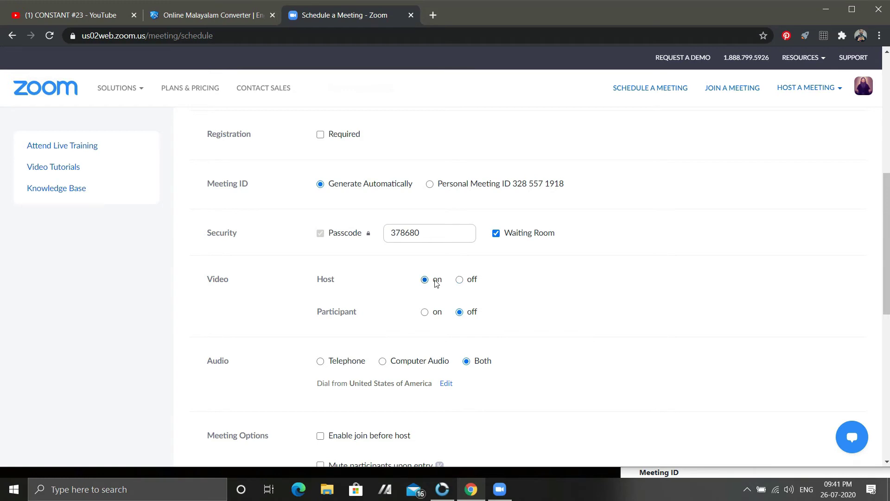
{"action": "left_click", "coordinate": [437, 313]}
{"action": "scroll", "coordinate": [437, 304], "scroll_direction": "down", "scroll_amount": 3}
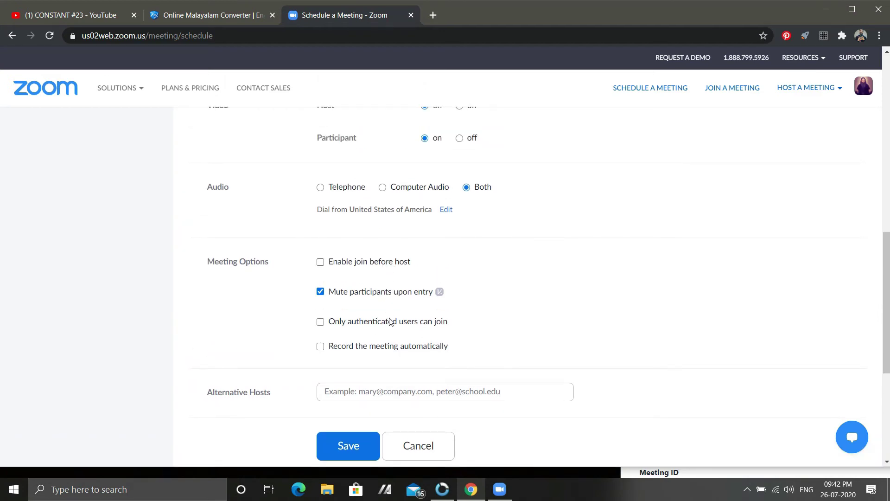
{"action": "left_click", "coordinate": [363, 444]}
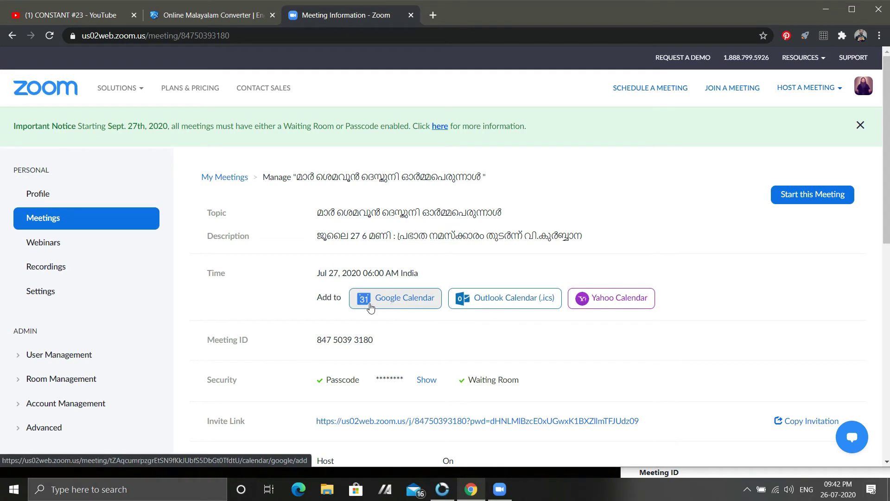
Add the meeting to Google Calendar, granting Zoom calendar access for the first listed Google account, and save the event
{"action": "left_click", "coordinate": [371, 307]}
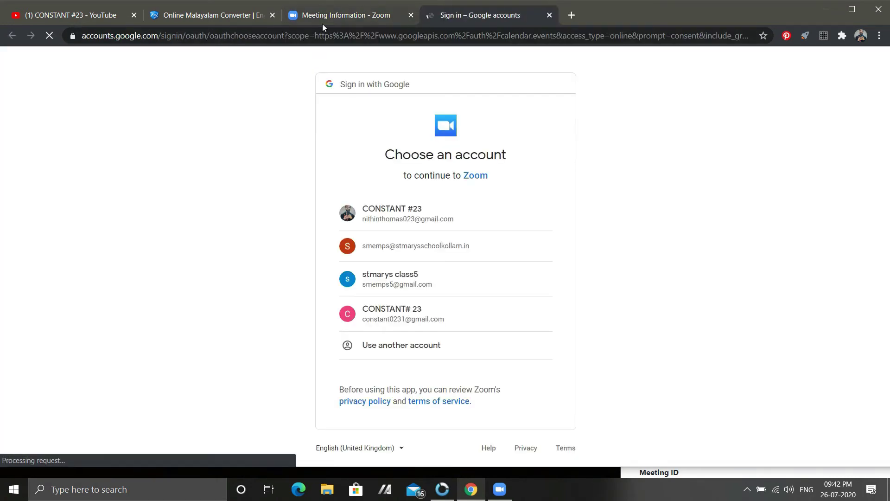
{"action": "left_click", "coordinate": [386, 211]}
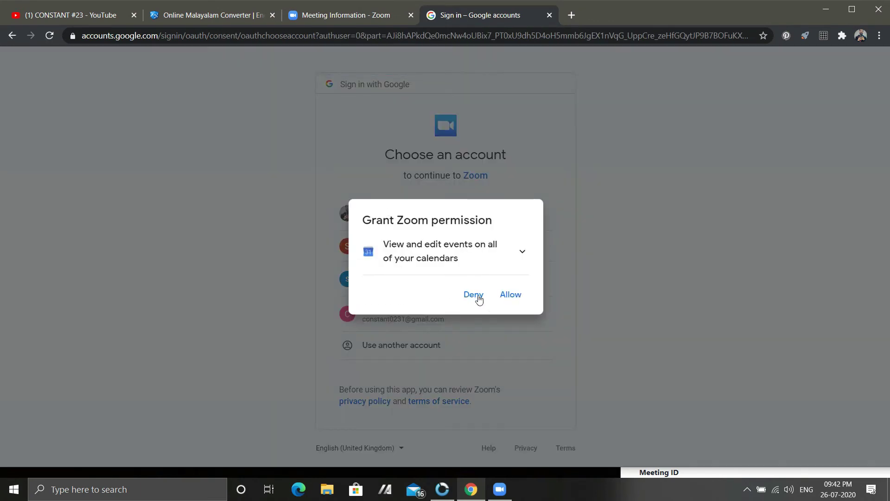
{"action": "left_click", "coordinate": [512, 296]}
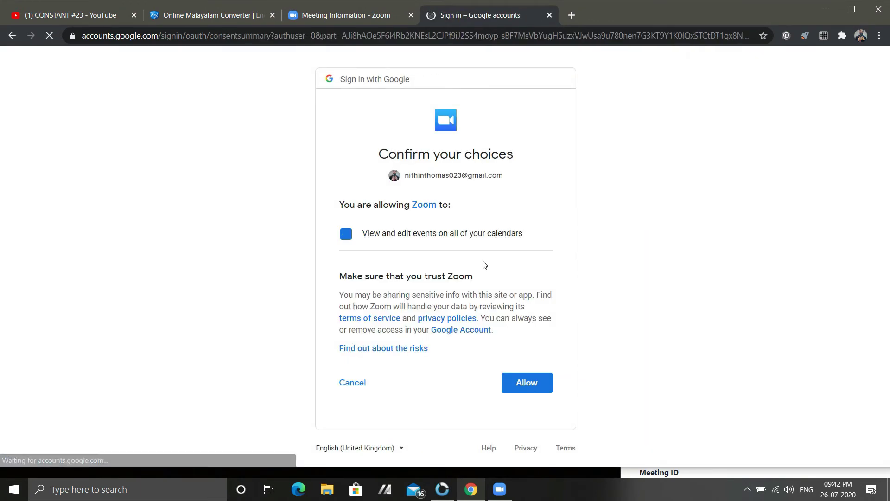
{"action": "left_click", "coordinate": [527, 382]}
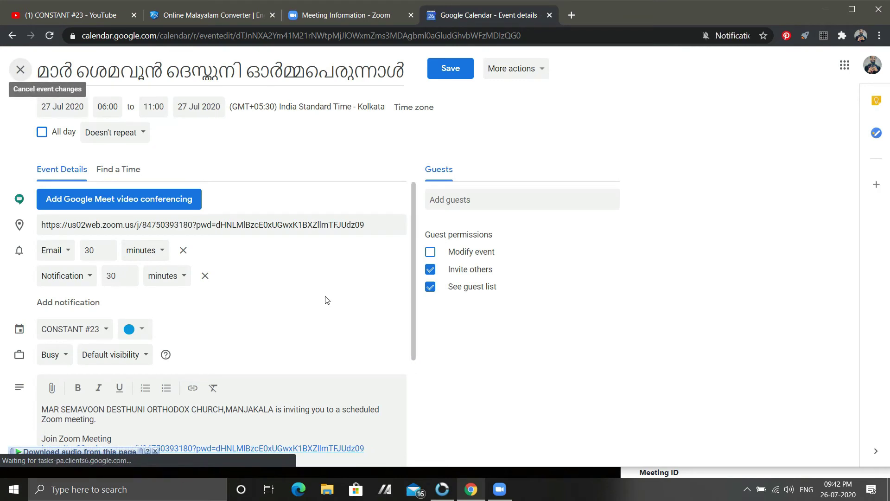
{"action": "left_click", "coordinate": [442, 75]}
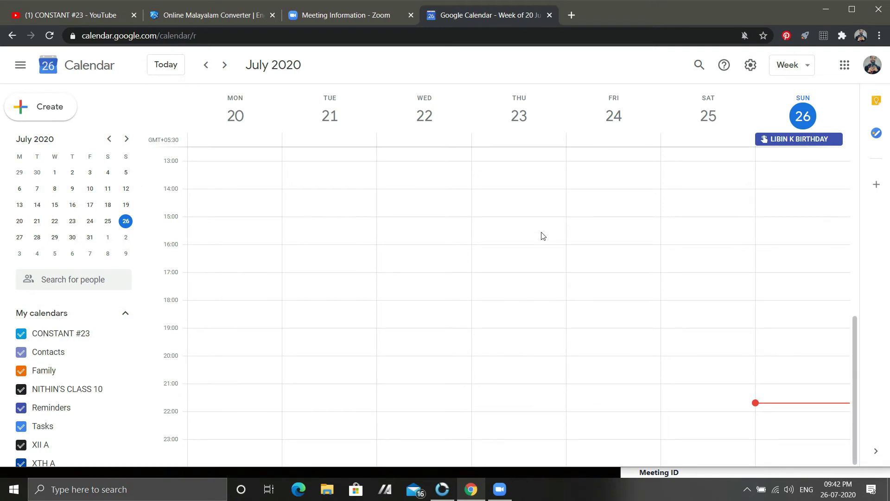
Check the calendar week of 27 July, and review the invitation details in the meeting's Google Calendar event form
{"action": "left_click", "coordinate": [20, 237]}
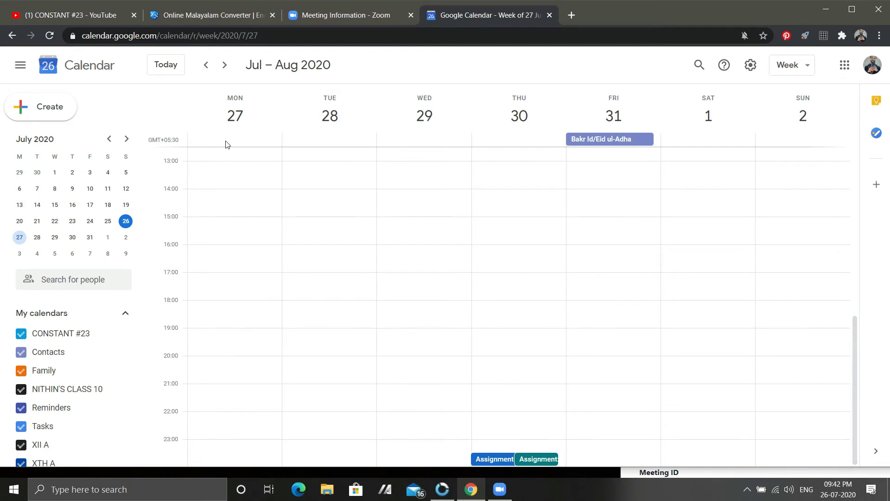
{"action": "left_click", "coordinate": [550, 15]}
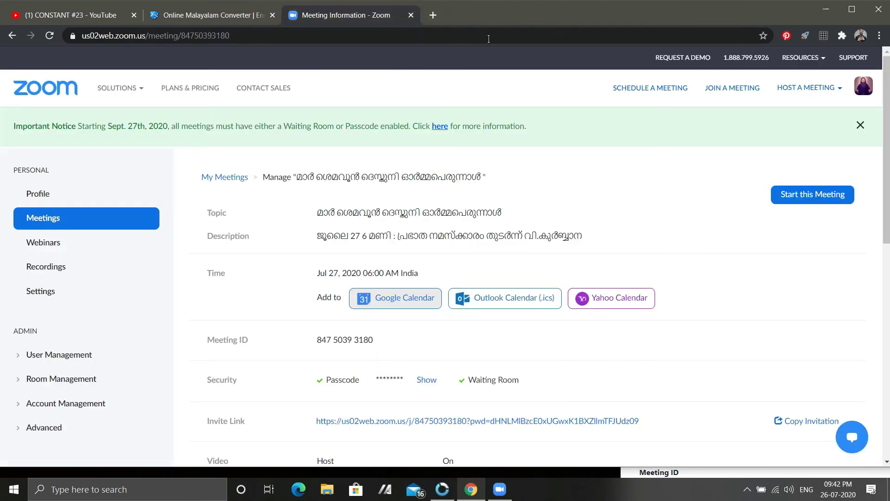
{"action": "left_click", "coordinate": [391, 301]}
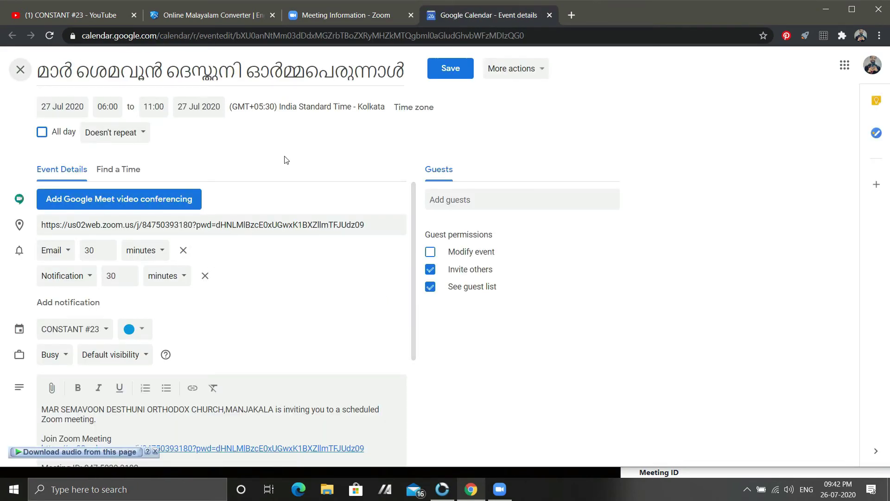
{"action": "scroll", "coordinate": [235, 312], "scroll_direction": "down", "scroll_amount": 4}
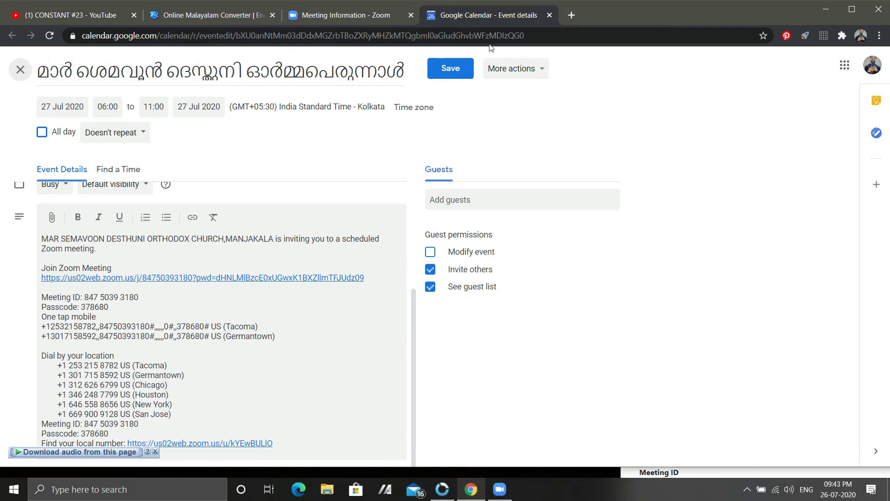
{"action": "left_click", "coordinate": [549, 15]}
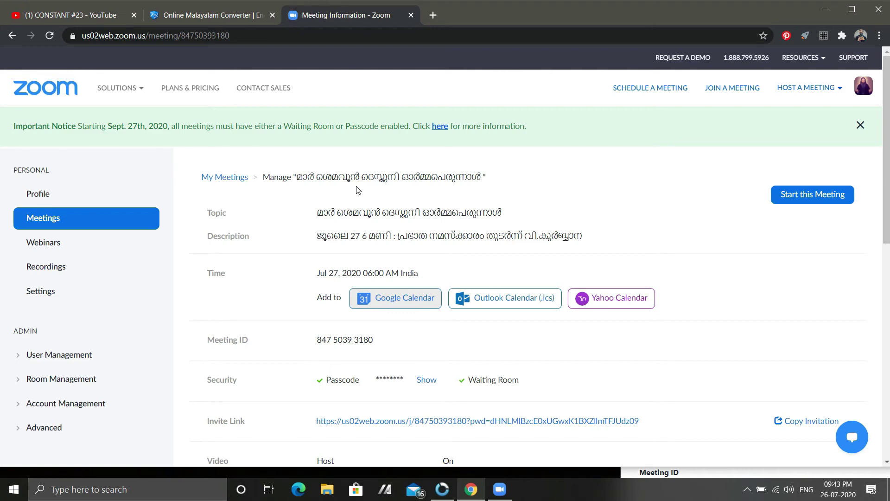
Look over the saved meeting's information on the Zoom website and close the page
{"action": "scroll", "coordinate": [357, 190], "scroll_direction": "down", "scroll_amount": 5}
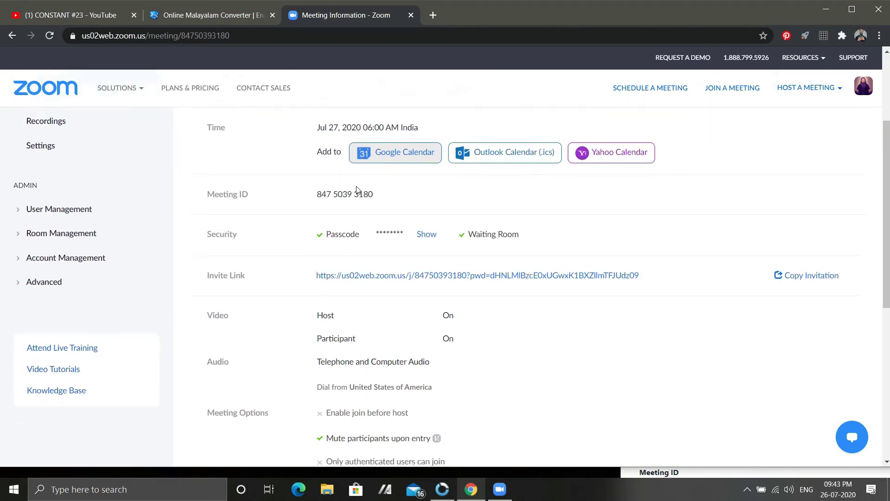
{"action": "scroll", "coordinate": [356, 190], "scroll_direction": "up", "scroll_amount": 3}
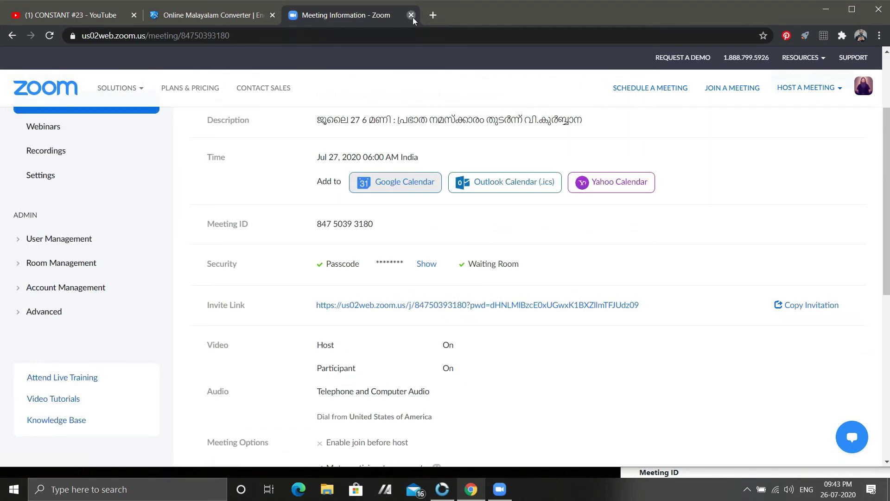
{"action": "left_click", "coordinate": [411, 15]}
Switch to the Zoom desktop app and cancel the open Schedule Meeting form
{"action": "left_click", "coordinate": [504, 484]}
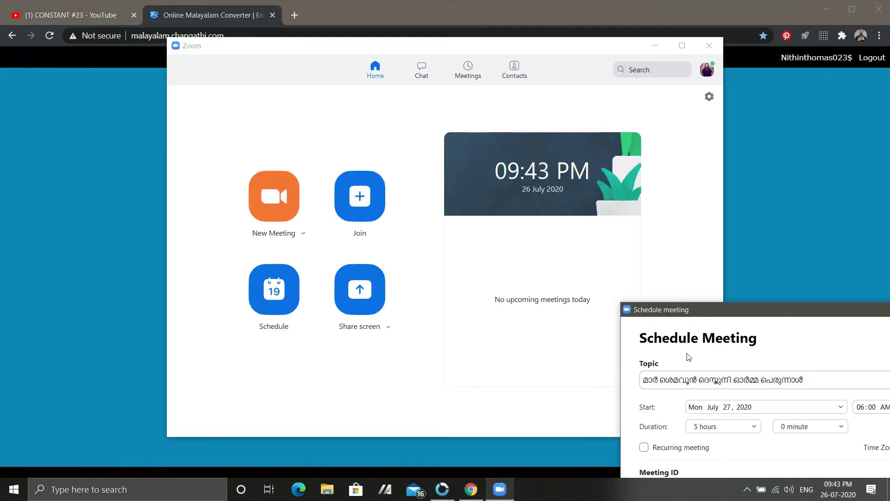
{"action": "left_click_drag", "start_coordinate": [713, 313], "coordinate": [375, 33]}
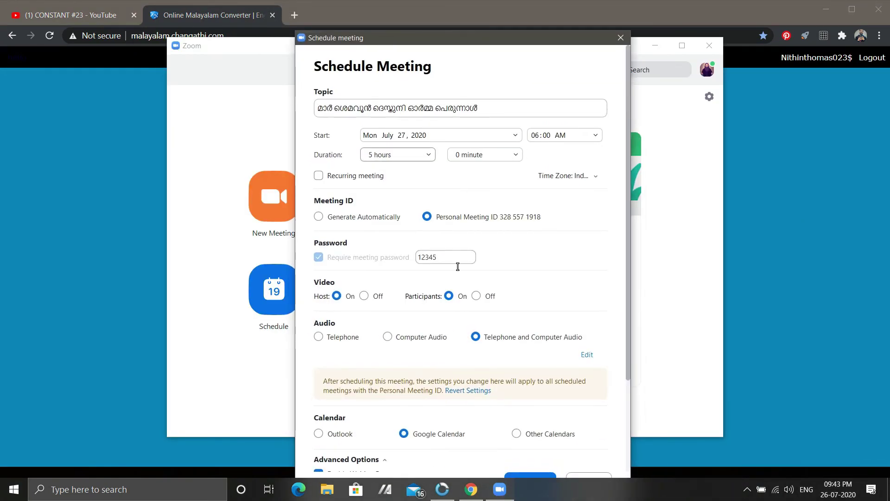
{"action": "left_click", "coordinate": [578, 475]}
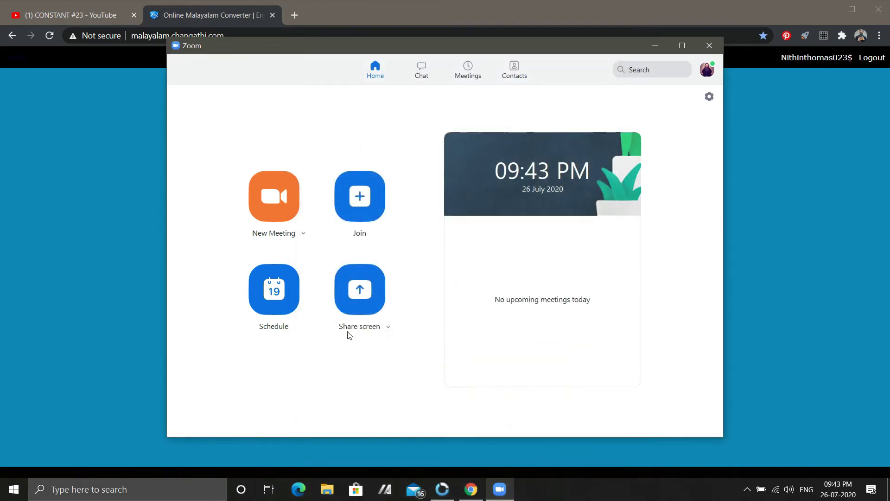
Select the July 27 church feast meeting scheduled for 6:00 AM-11:00 AM among the upcoming meetings and copy its invitation
{"action": "left_click", "coordinate": [281, 304]}
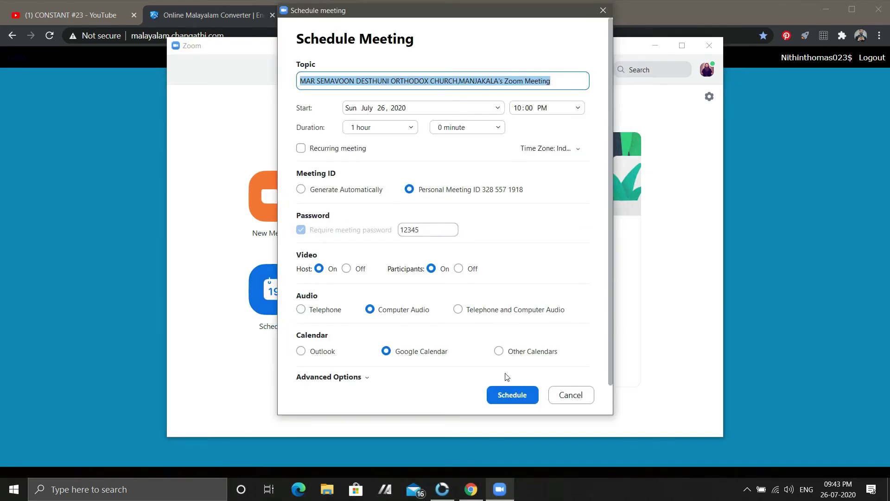
{"action": "left_click", "coordinate": [571, 395]}
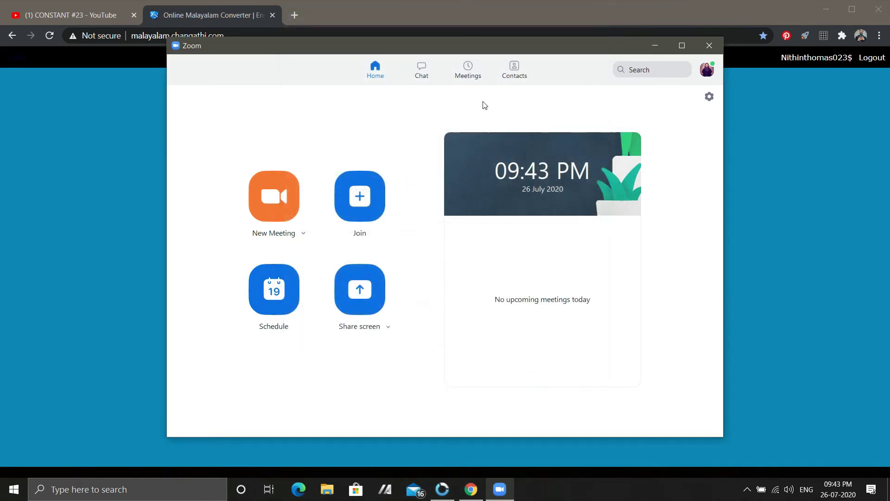
{"action": "left_click", "coordinate": [470, 77]}
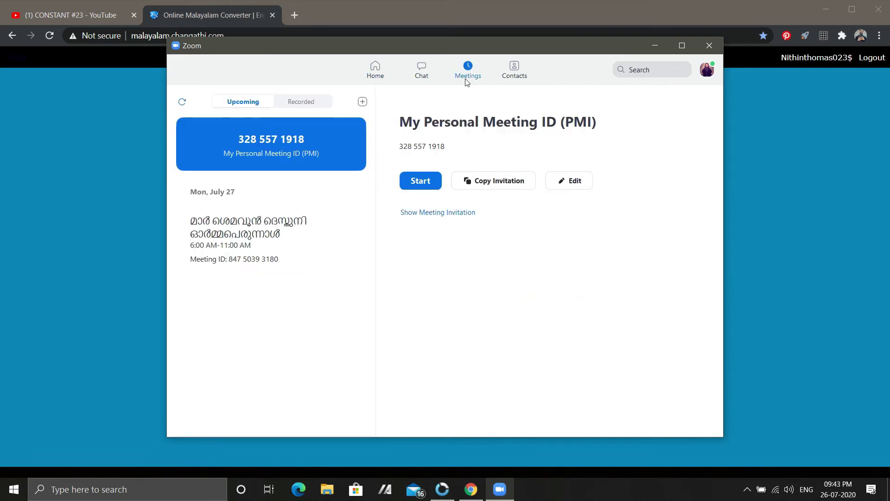
{"action": "left_click", "coordinate": [275, 239]}
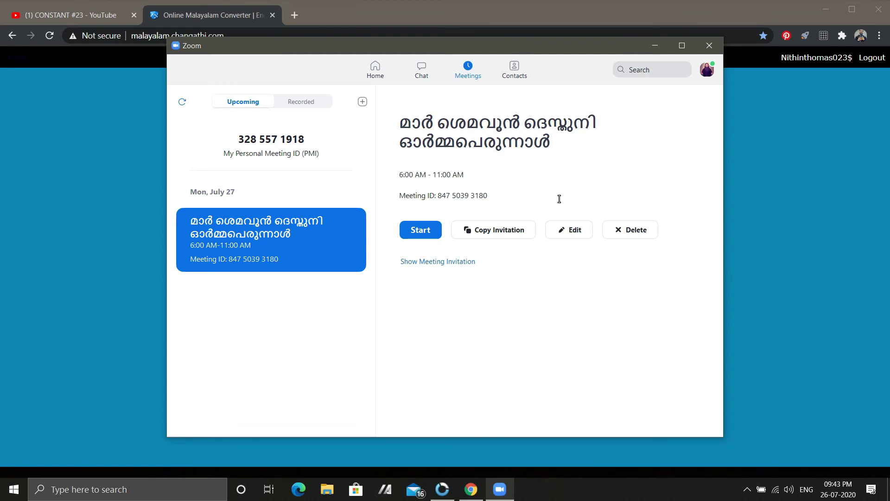
{"action": "left_click", "coordinate": [490, 231]}
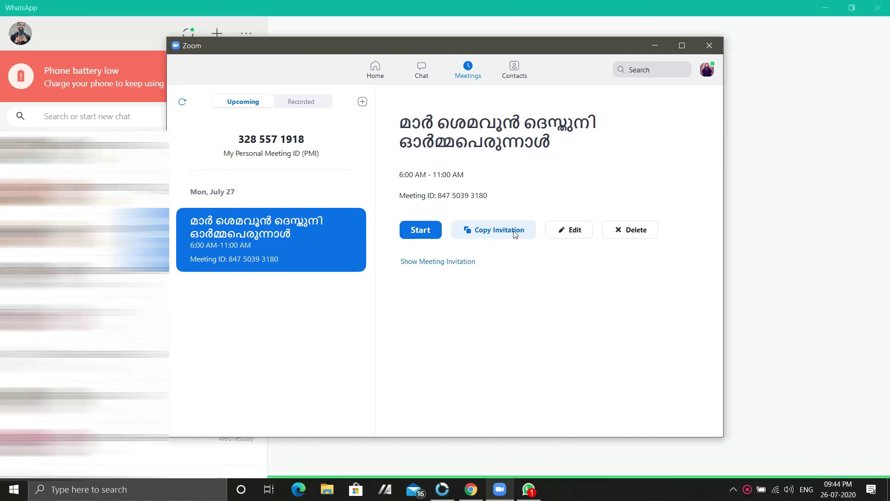
{"action": "left_click", "coordinate": [515, 235]}
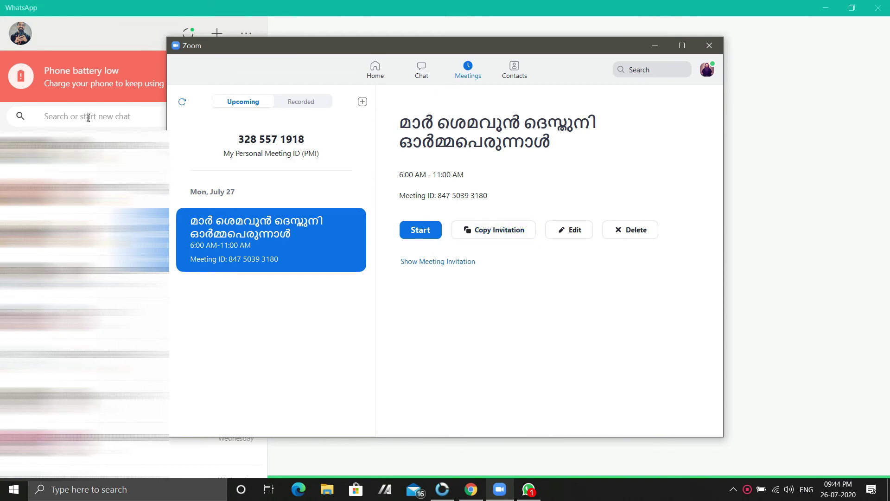
Switch to WhatsApp, search the chats for "FR", send the priest's contact the copied Zoom invitation including the meeting passcode, and minimize WhatsApp
{"action": "left_click", "coordinate": [88, 117]}
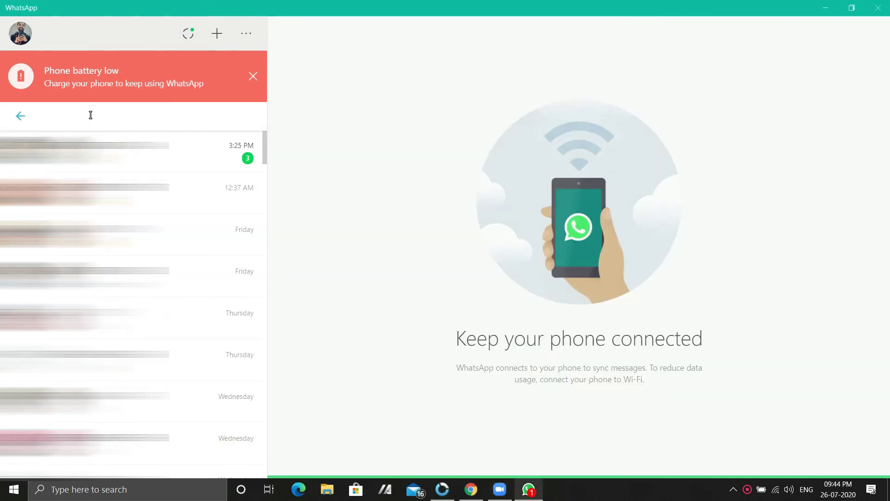
{"action": "type", "text": "FR"}
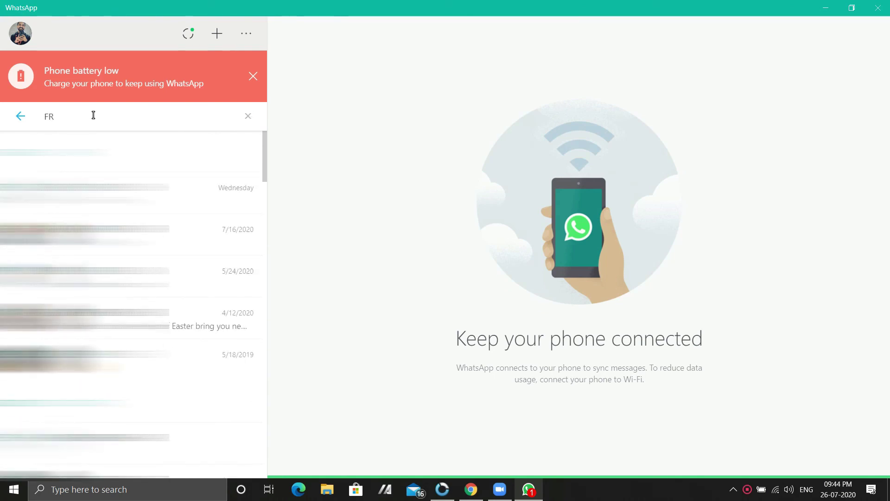
{"action": "left_click", "coordinate": [116, 234]}
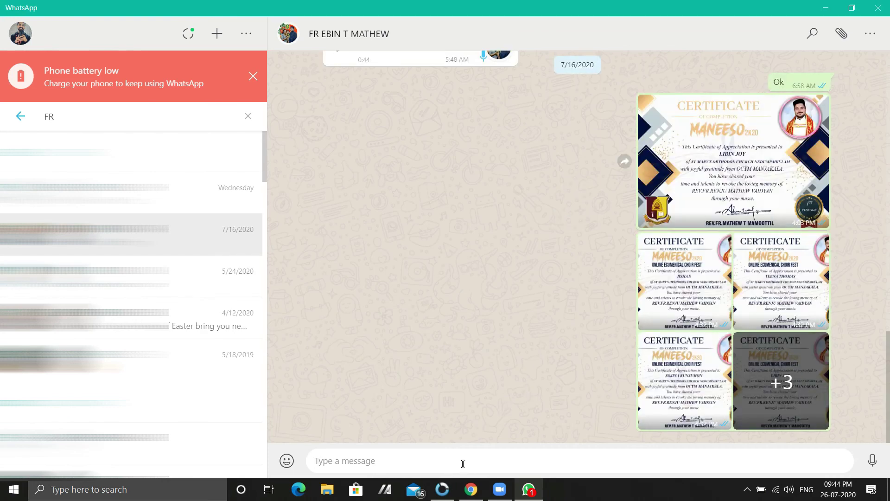
{"action": "key", "text": "ctrl+v"}
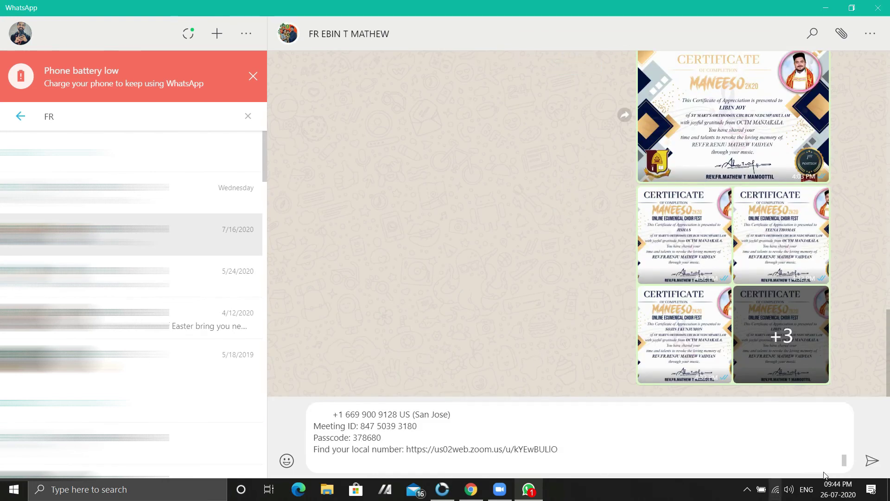
{"action": "left_click", "coordinate": [870, 469]}
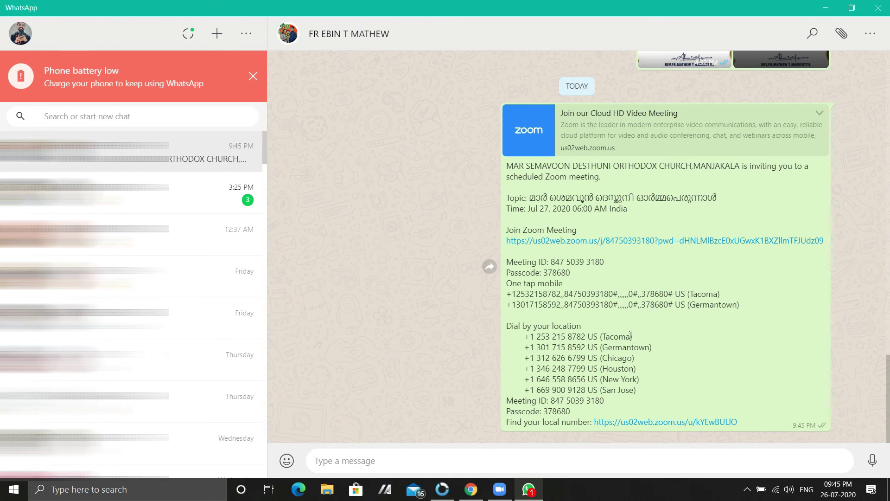
{"action": "left_click", "coordinate": [825, 8]}
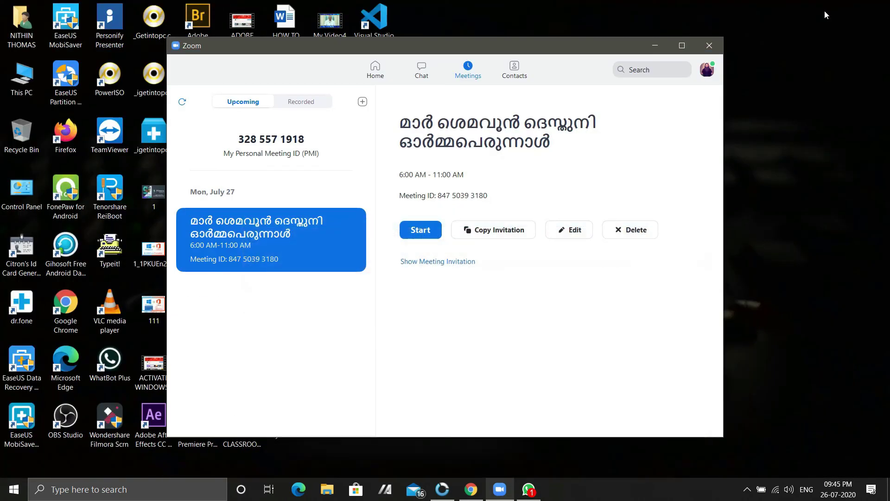